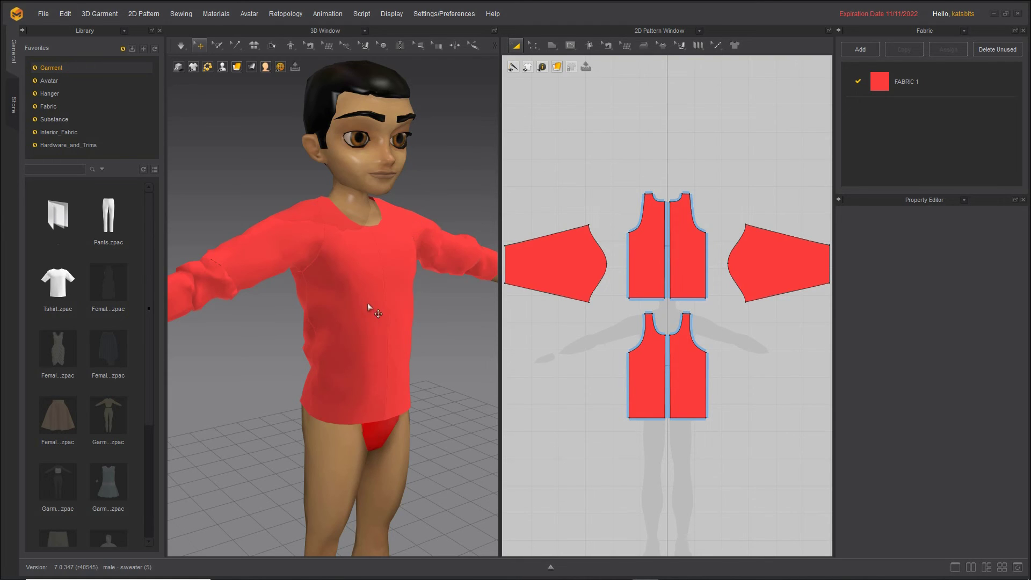
Step: Show the sweater in the 3D view with its wireframe drawn on the garment surface
mouse_move(309, 339)
right_mouse_down()
mouse_move(396, 340)
mouse_move(290, 341)
mouse_move(446, 347)
mouse_move(292, 341)
right_mouse_up()
mouse_move(244, 75)
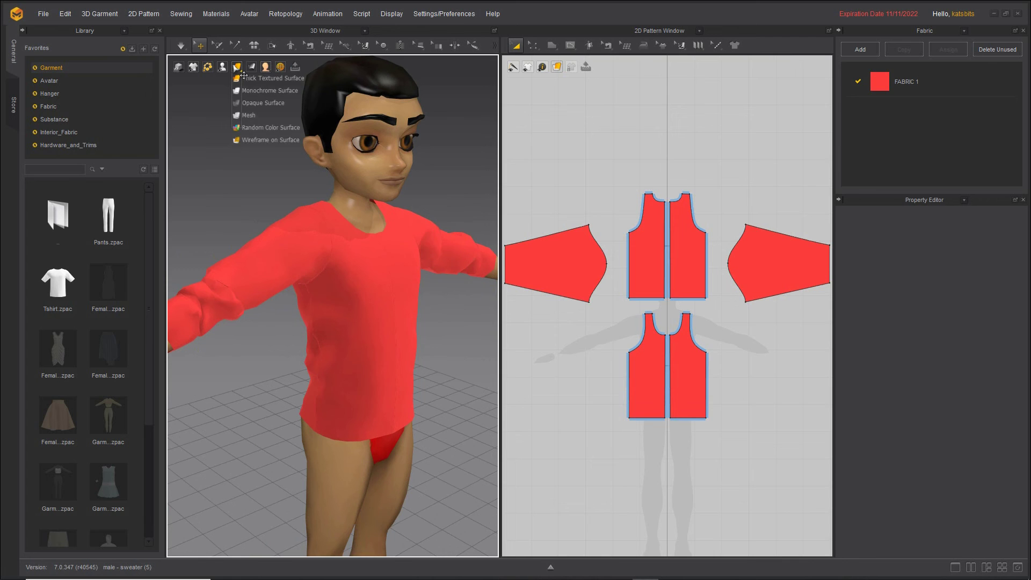
left_click(238, 140)
mouse_move(372, 333)
right_mouse_down()
mouse_move(398, 382)
mouse_move(329, 375)
mouse_move(403, 378)
mouse_move(327, 350)
mouse_move(363, 348)
right_mouse_up()
scroll(351, 354, "up", 8)
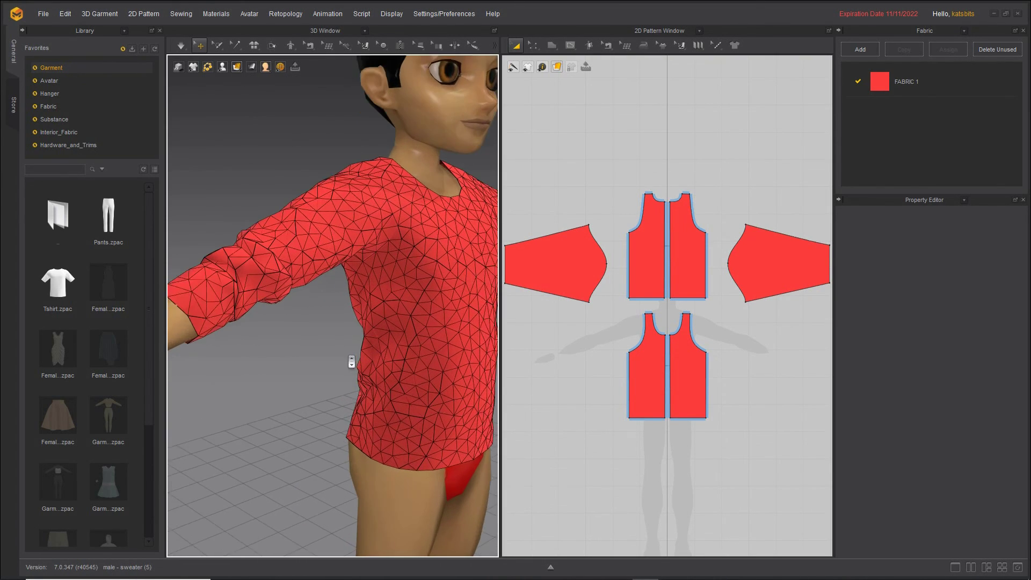
mouse_move(276, 353)
right_mouse_down()
mouse_move(428, 356)
mouse_move(263, 353)
right_mouse_up()
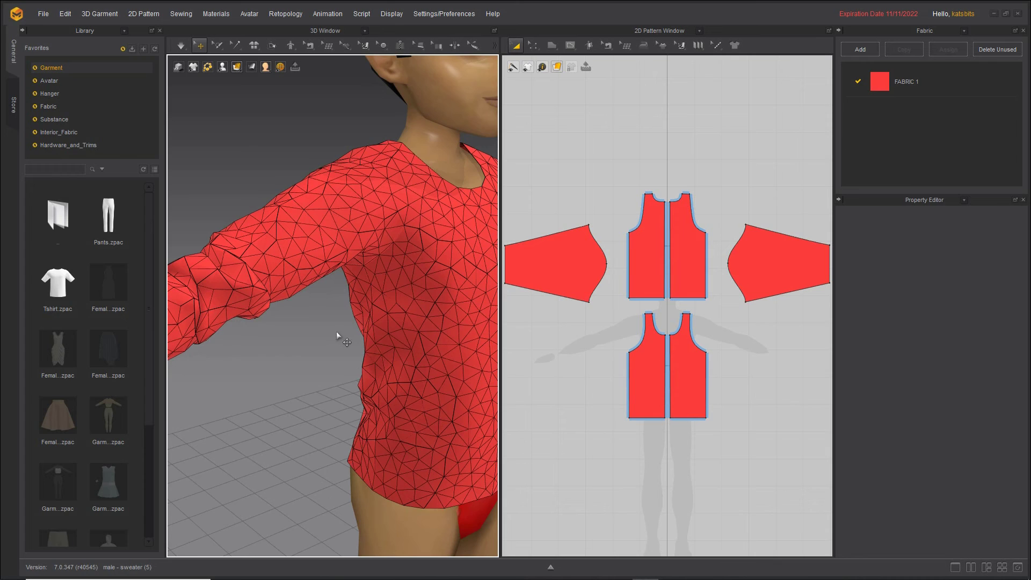
right_click_drag(432, 339, 361, 324)
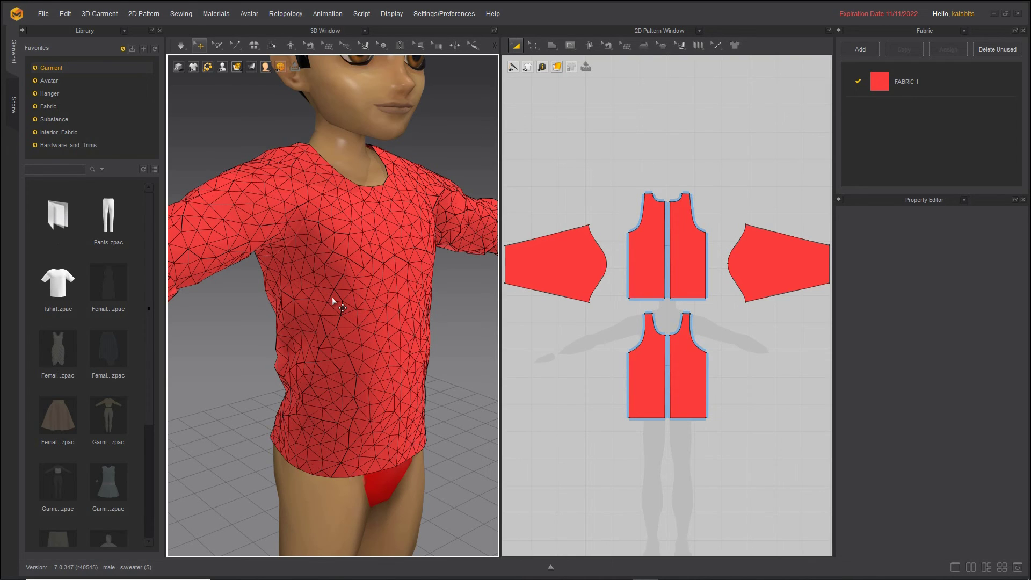
key("ctrl+2")
mouse_move(286, 301)
left_mouse_down()
mouse_move(306, 345)
mouse_move(287, 304)
mouse_move(338, 345)
mouse_move(383, 344)
mouse_move(386, 297)
mouse_move(340, 297)
left_mouse_up()
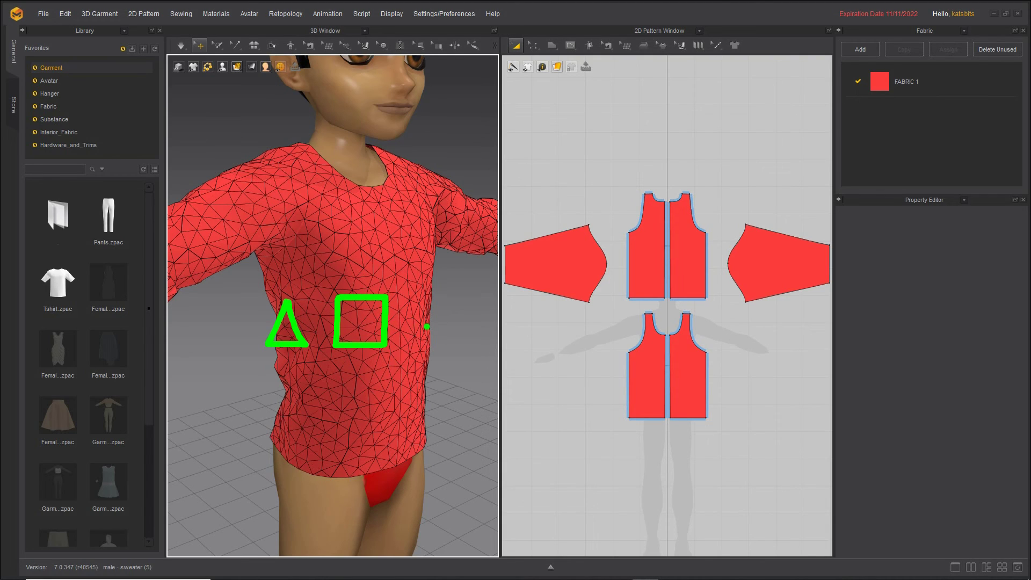
mouse_move(368, 265)
left_mouse_down()
mouse_move(369, 283)
mouse_move(401, 322)
left_mouse_up()
left_click(316, 324)
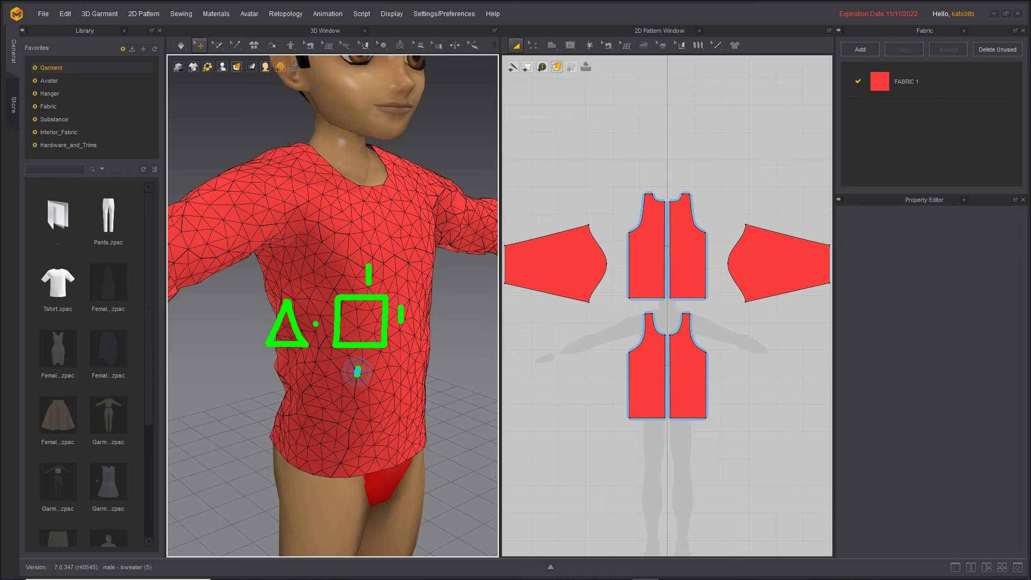
mouse_move(316, 326)
left_mouse_down()
mouse_move(316, 317)
mouse_move(259, 311)
left_mouse_up()
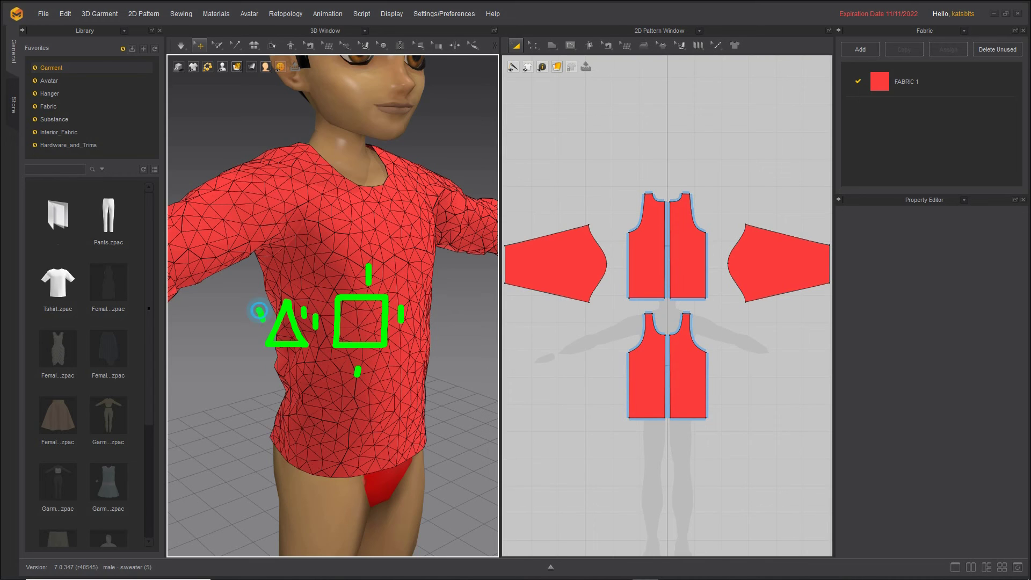
left_click_drag(288, 367, 290, 359)
key("Escape")
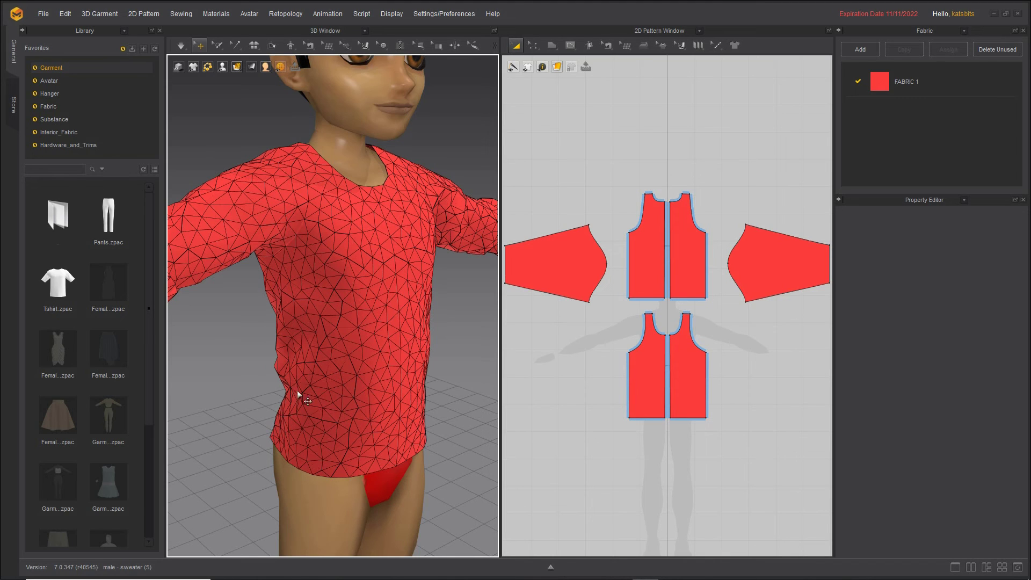
left_click(334, 242)
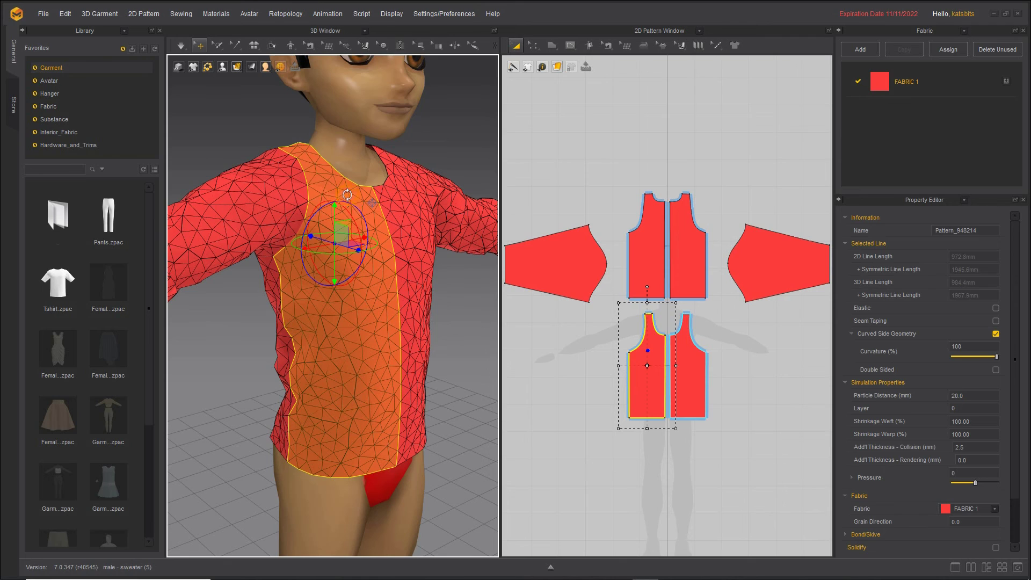
right_click(347, 196)
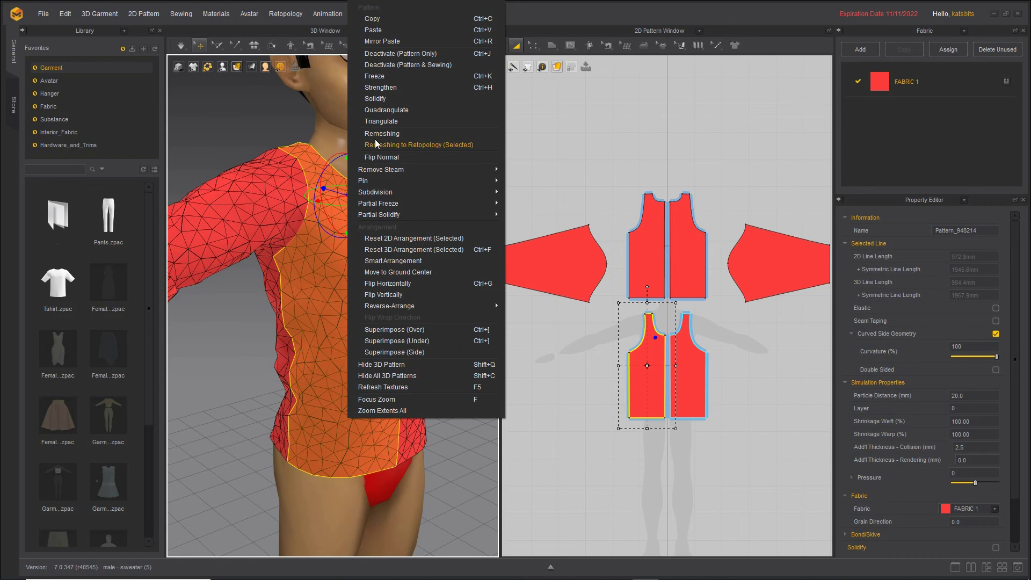
left_click_drag(364, 142, 407, 142)
key("Escape")
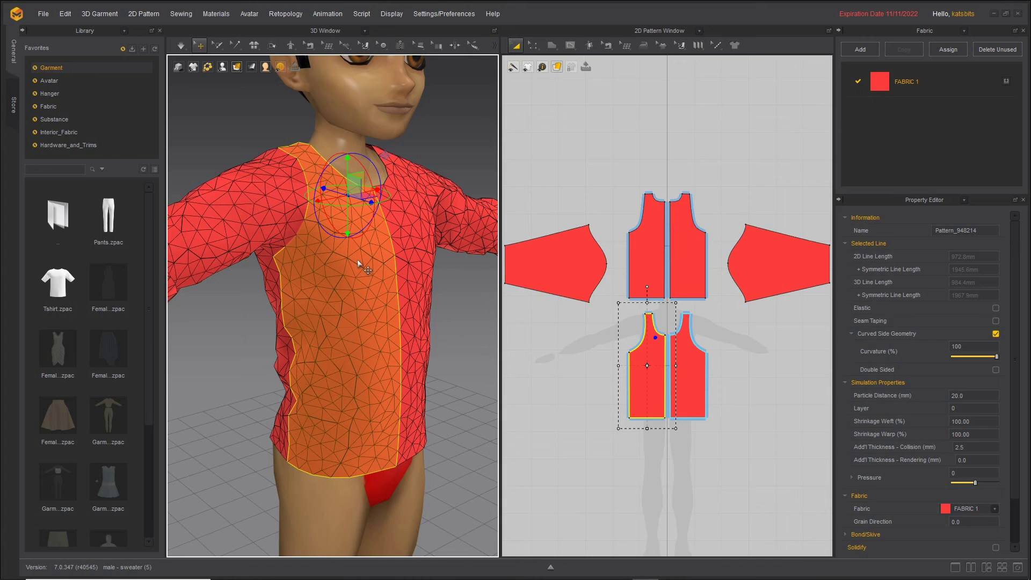
right_click(346, 270)
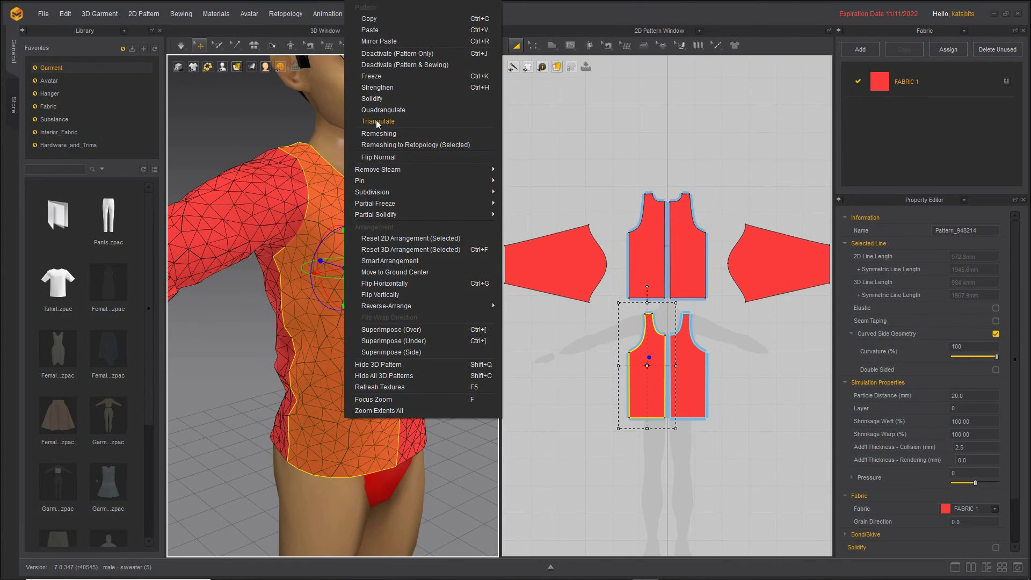
left_click_drag(359, 117, 407, 118)
key("Escape")
Step: Select all six sweater pieces in the 3D view: both front panels, both back panels and both sleeves
left_click(330, 272)
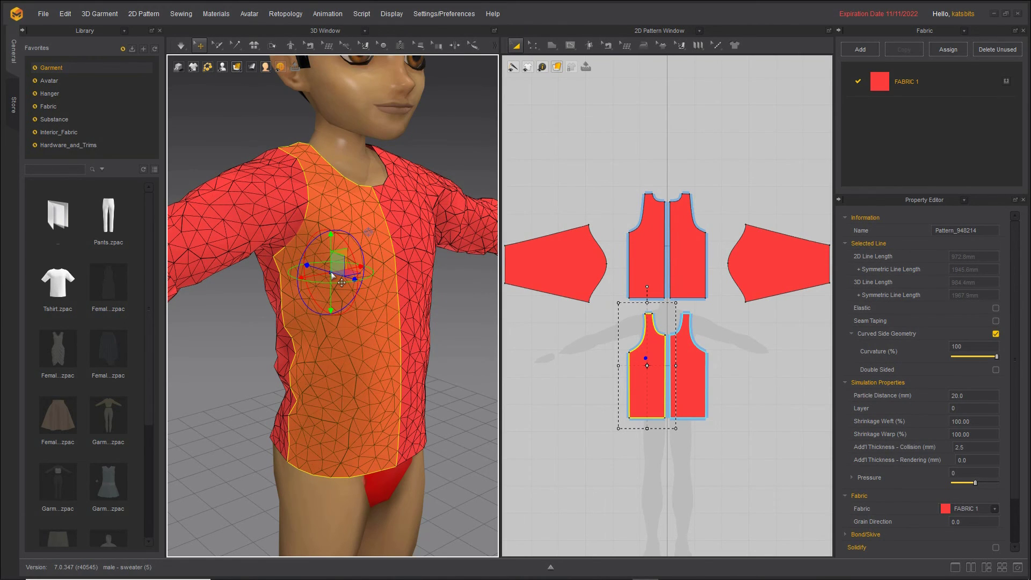
left_click(271, 282, "shift")
left_click(260, 231, "shift")
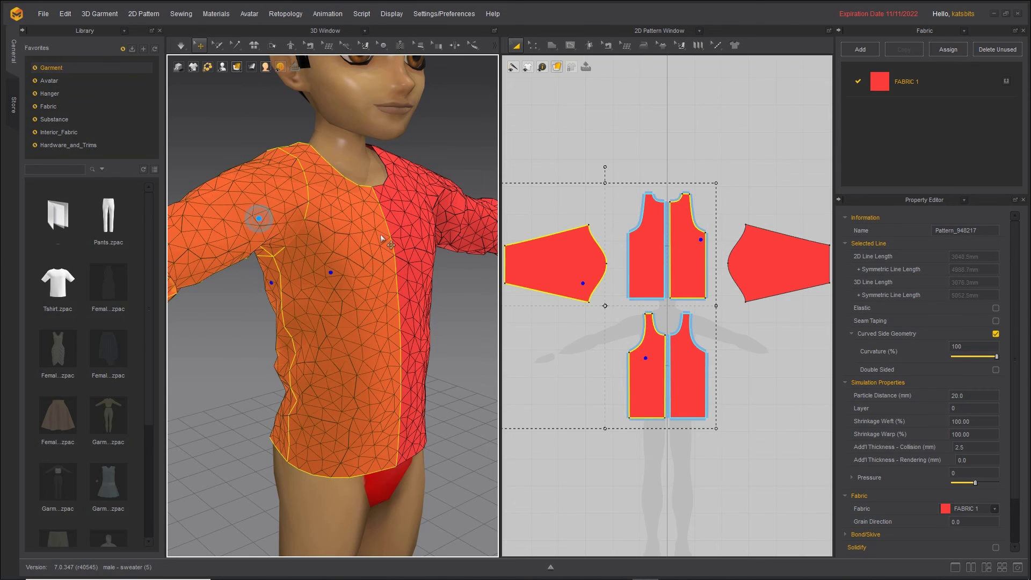
left_click(422, 232, "shift")
left_click(462, 223, "shift")
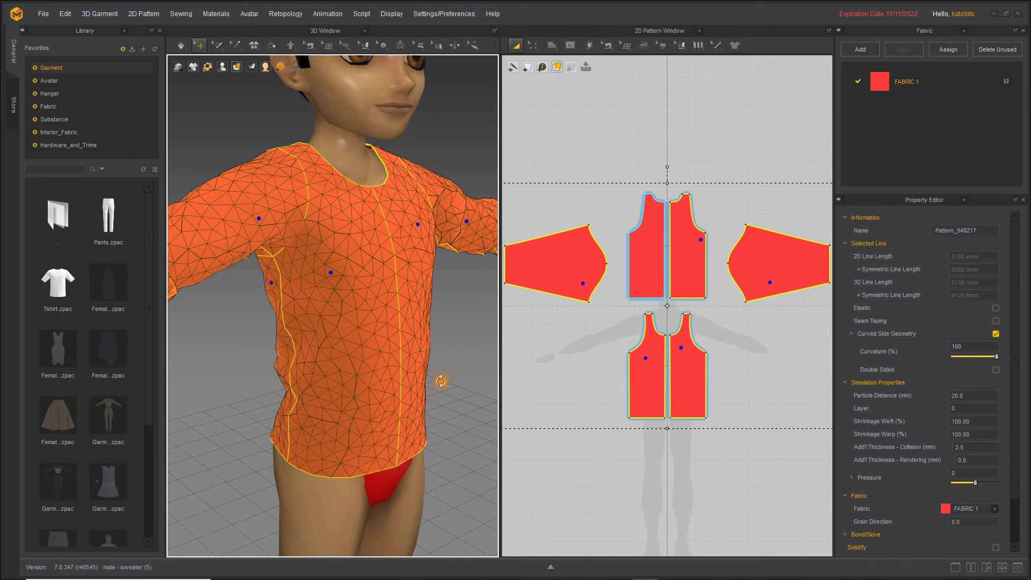
right_click_drag(441, 382, 241, 329)
left_click(242, 330, "shift")
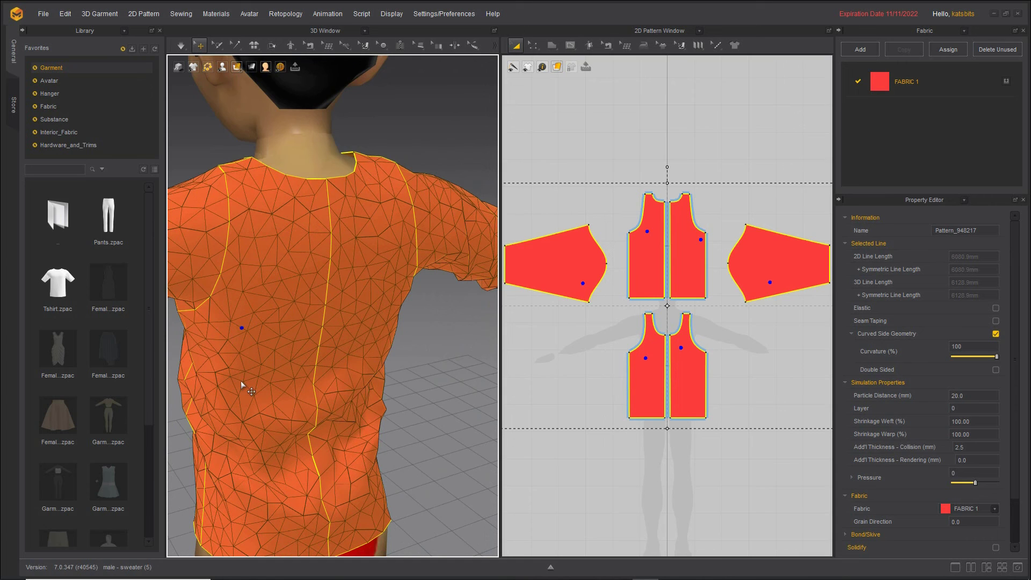
right_click_drag(239, 384, 429, 366)
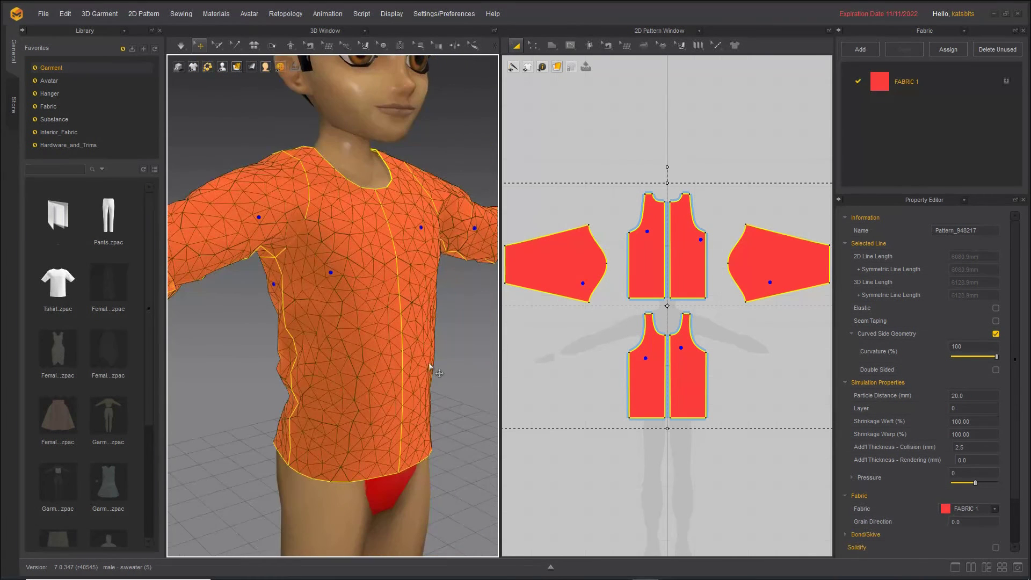
right_click(329, 198)
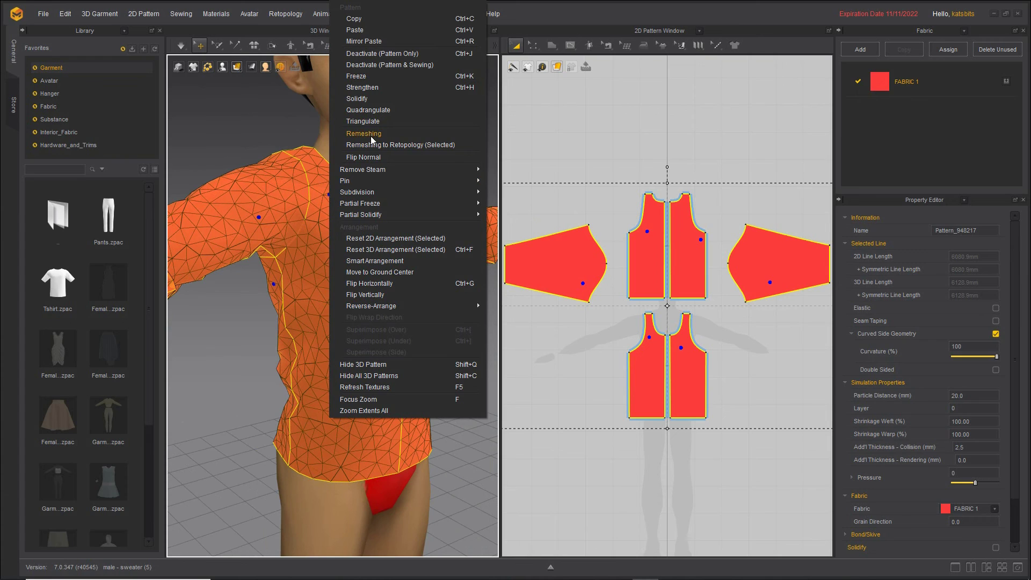
key("ctrl+2")
left_click_drag(342, 146, 385, 145)
key("Escape")
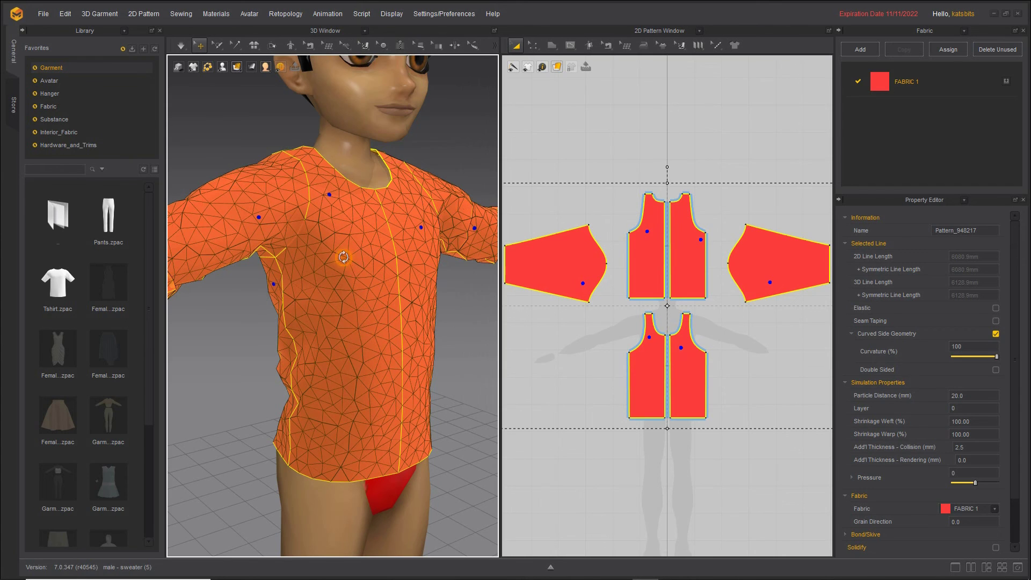
Step: Apply Remeshing to all selected sweater pieces and inspect the mesh on the front and back
right_click(345, 271)
left_click(379, 134)
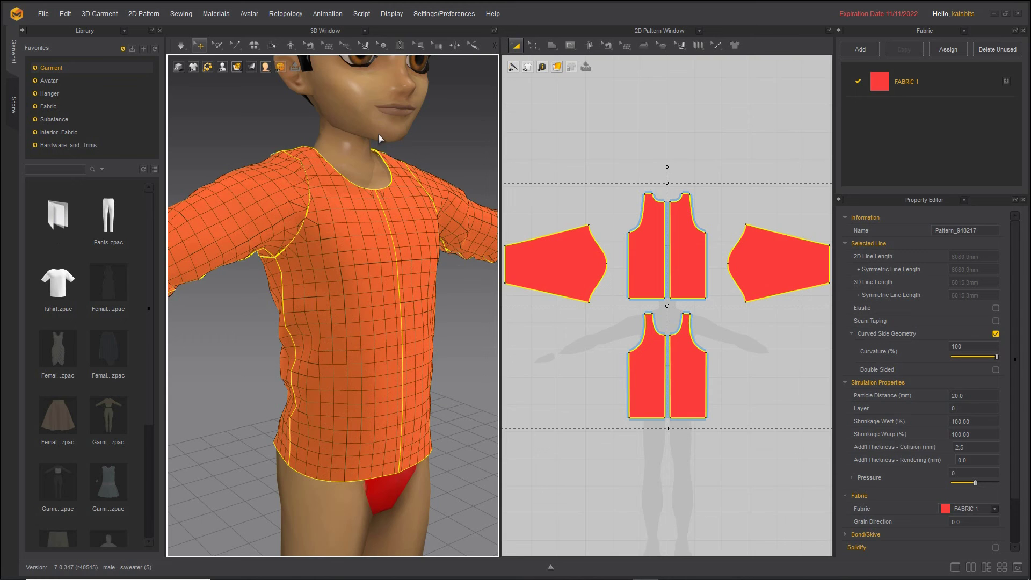
right_click_drag(385, 346, 360, 356)
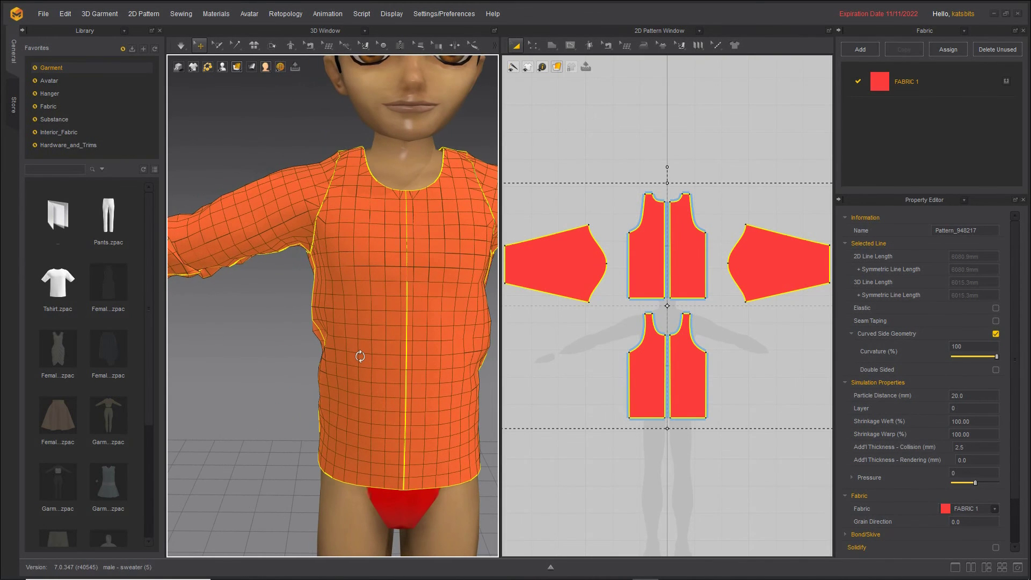
right_click_drag(423, 356, 358, 370)
middle_click_drag(423, 359, 443, 361)
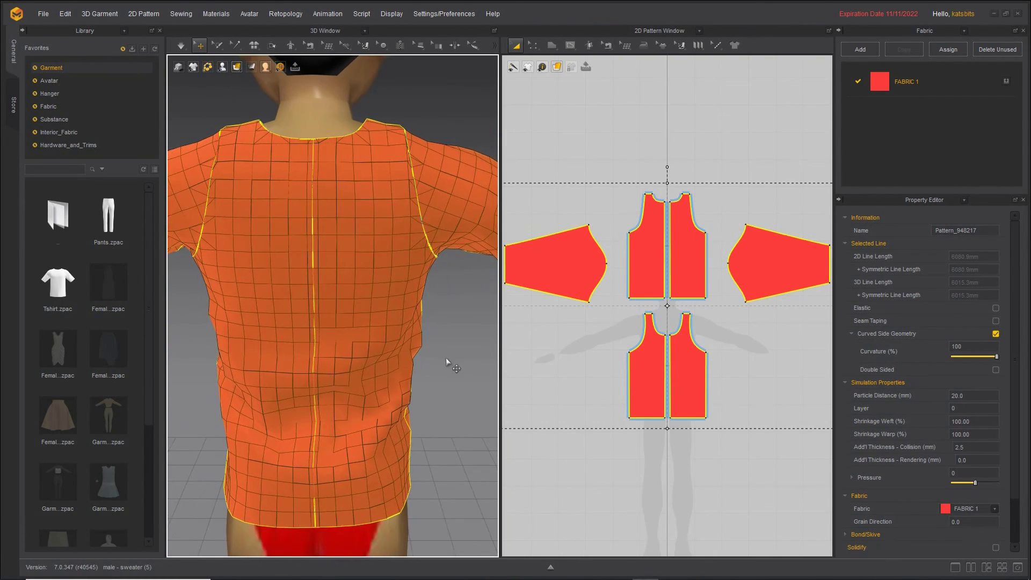
right_click_drag(446, 358, 313, 315)
scroll(313, 315, "up", 3)
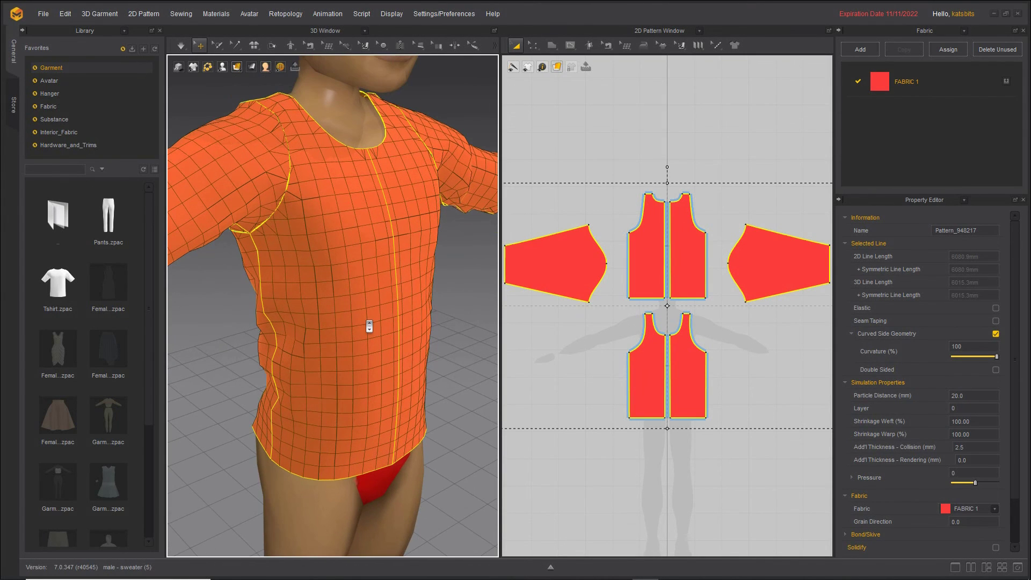
Step: Undo the remeshing of the sweater pieces
left_click(65, 13)
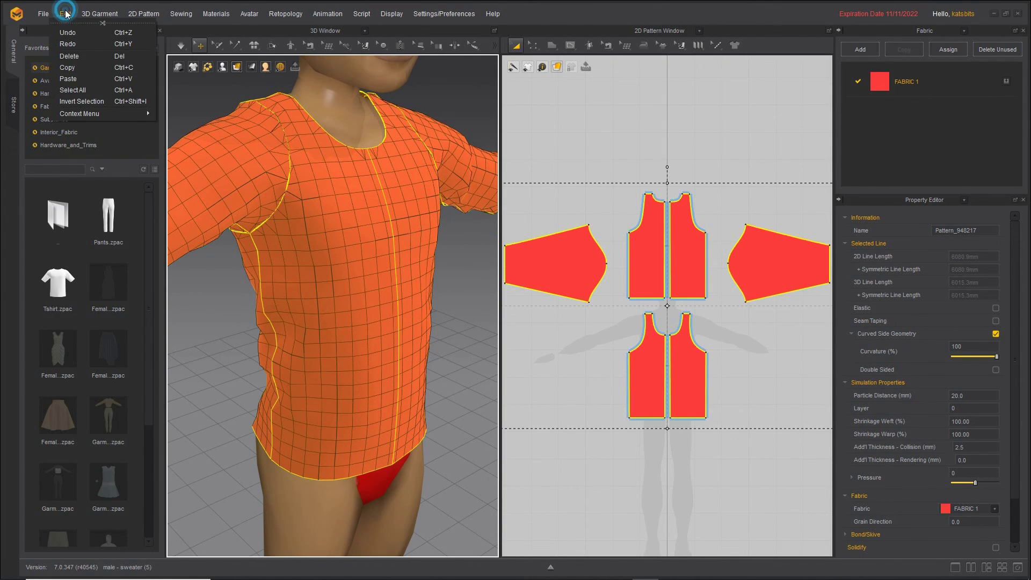
left_click(67, 34)
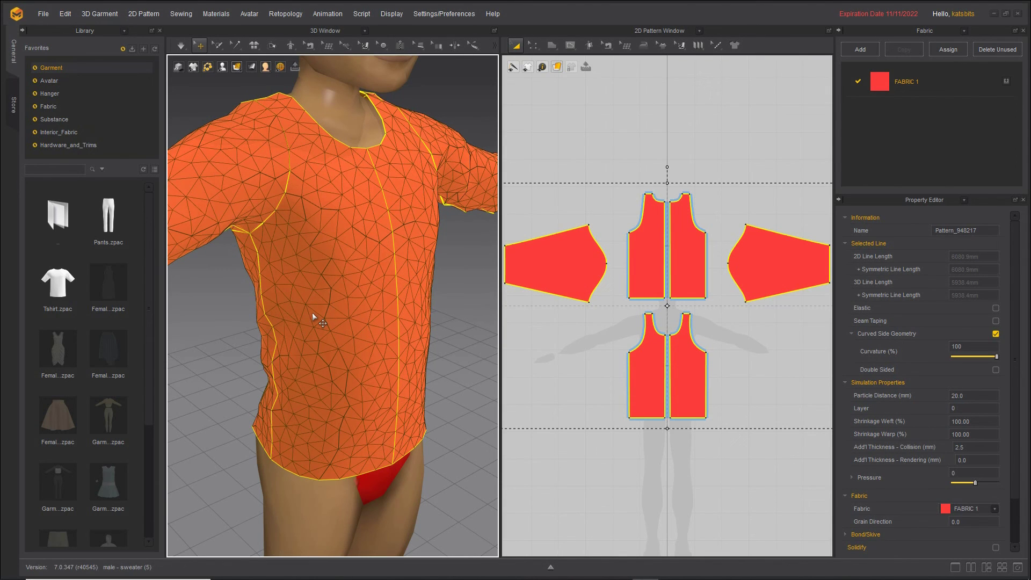
right_click_drag(410, 322, 52, 361)
right_click_drag(322, 343, 298, 185)
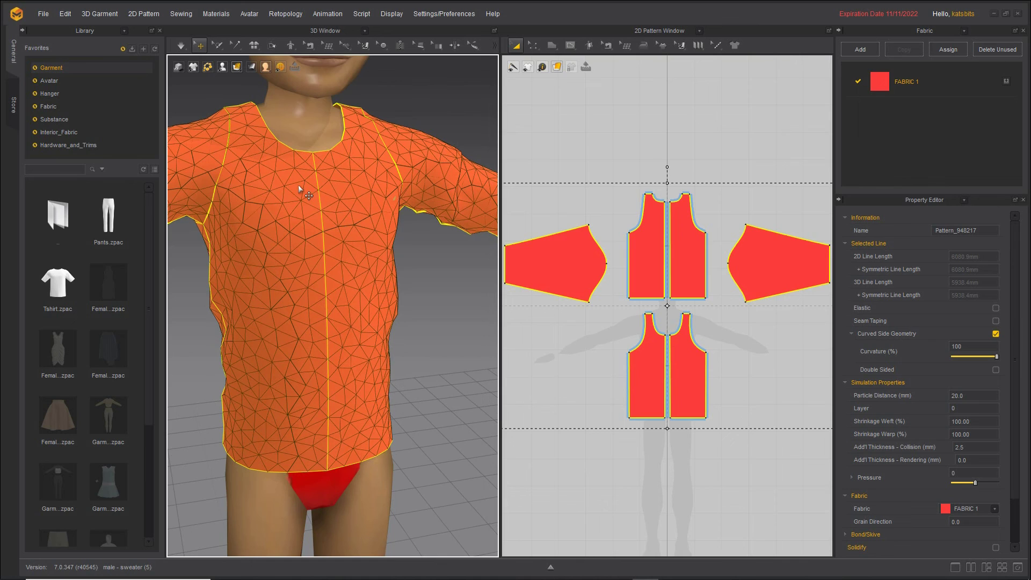
right_click(295, 181)
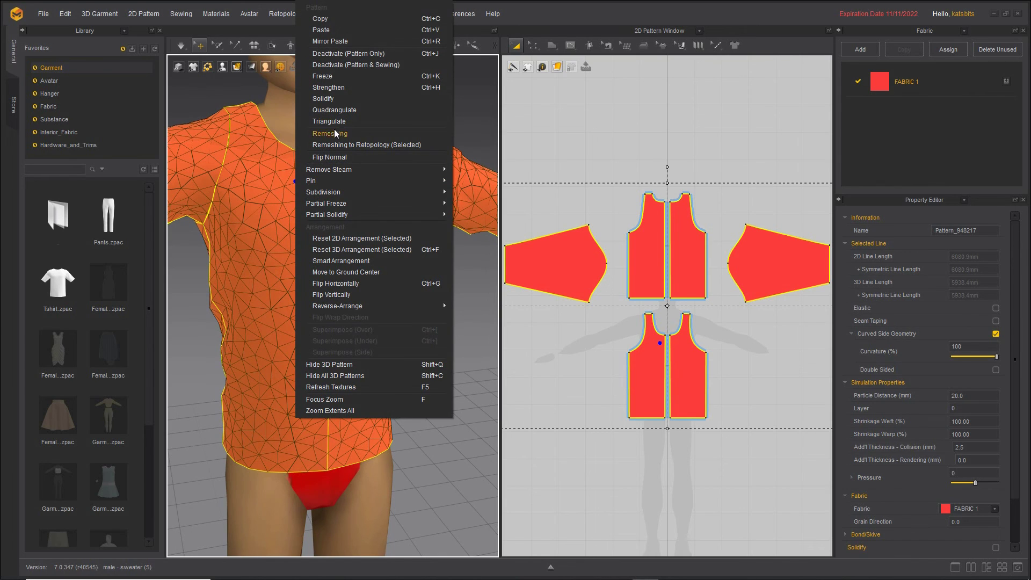
key("ctrl+2")
left_click_drag(312, 119, 358, 118)
key("Escape")
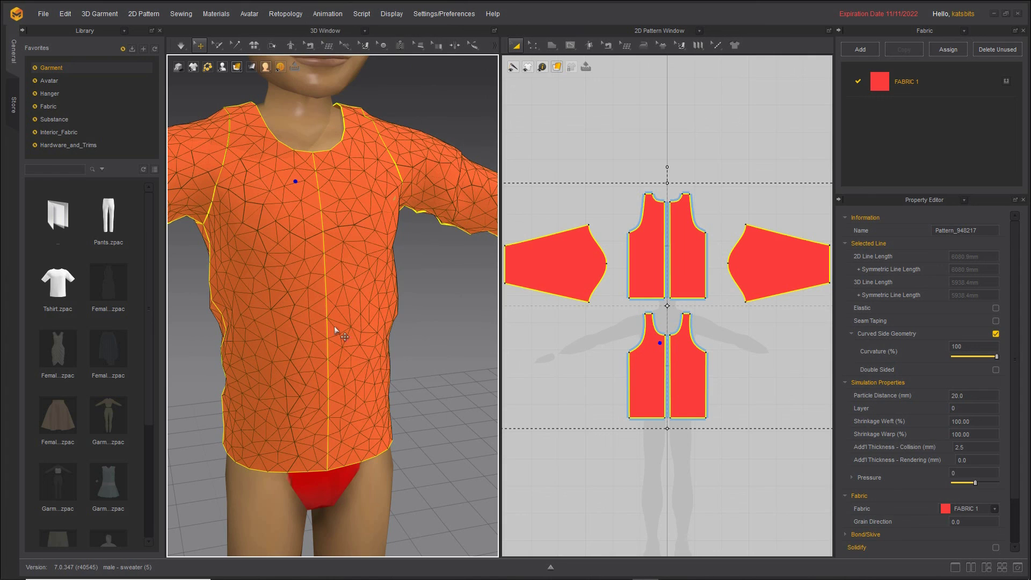
Step: Quadrangulate all selected sweater pieces and inspect the mesh around the body and sleeves
right_click(323, 210)
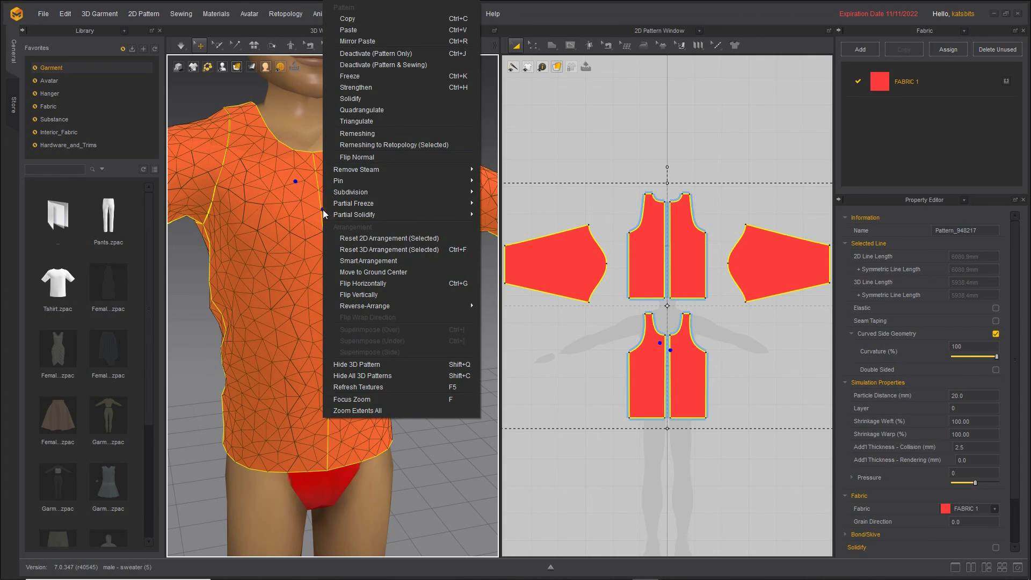
left_click(359, 111)
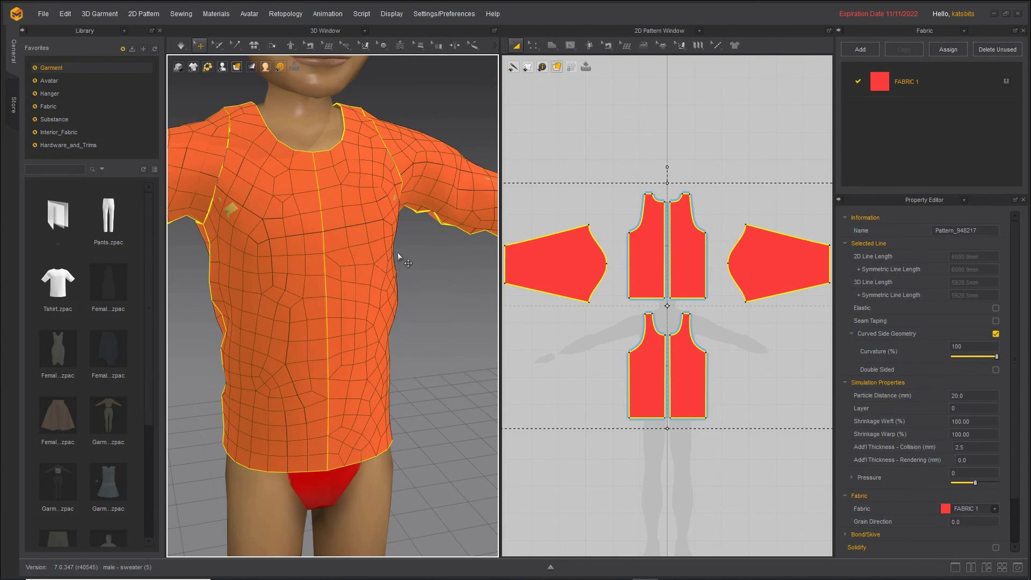
right_click_drag(322, 311, 272, 359)
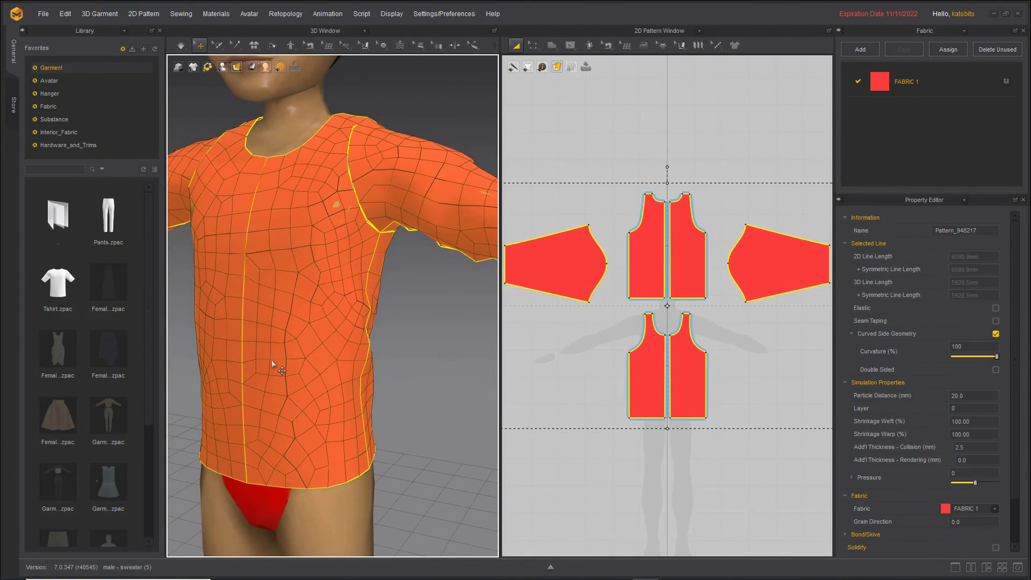
middle_click_drag(272, 360, 286, 381)
right_click_drag(285, 382, 342, 383)
middle_click_drag(272, 334, 385, 369)
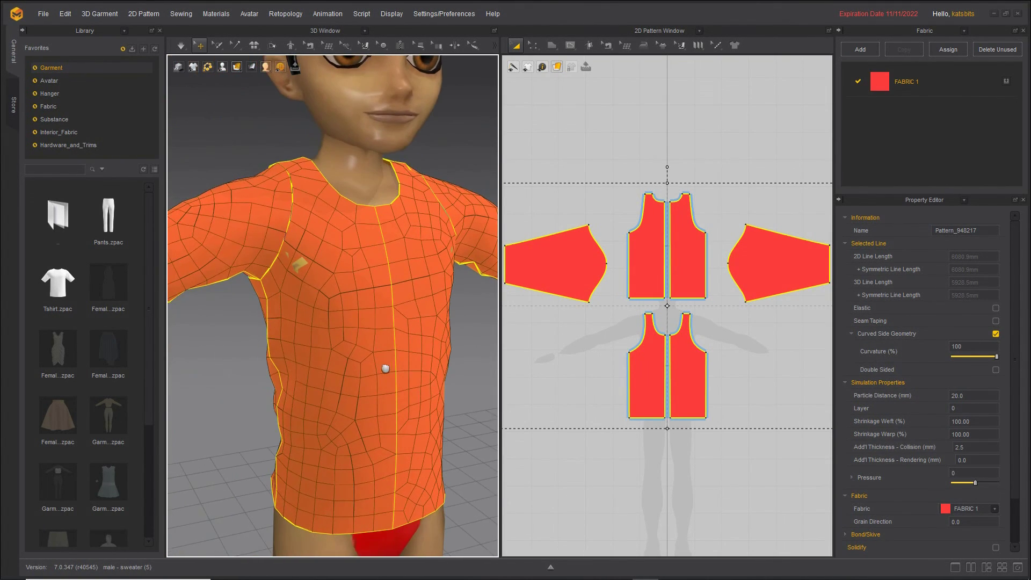
mouse_move(271, 355)
right_mouse_down()
mouse_move(341, 357)
mouse_move(285, 356)
right_mouse_up()
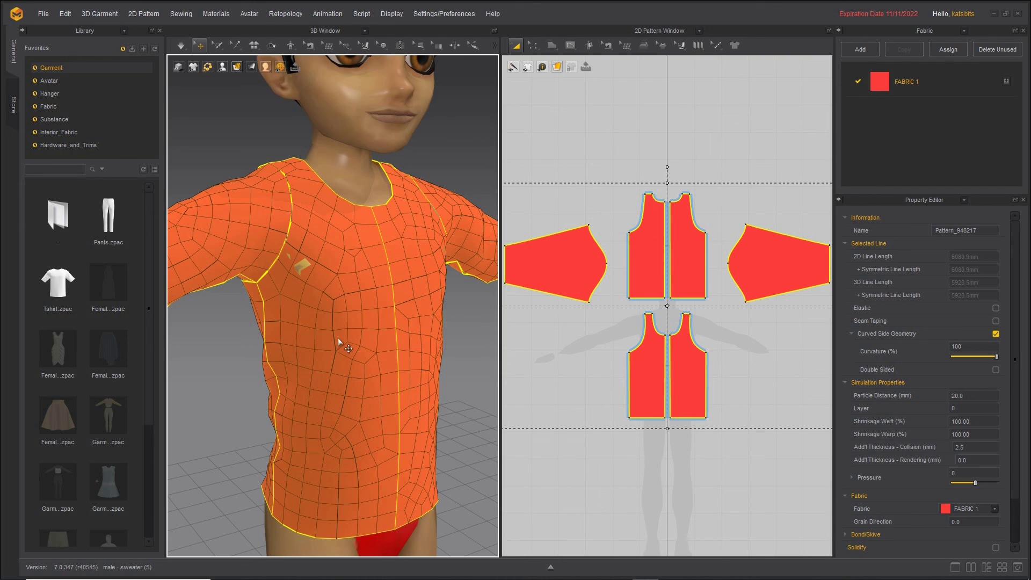
key("ctrl+2")
mouse_move(324, 329)
left_mouse_down()
mouse_move(311, 343)
mouse_move(323, 342)
left_mouse_up()
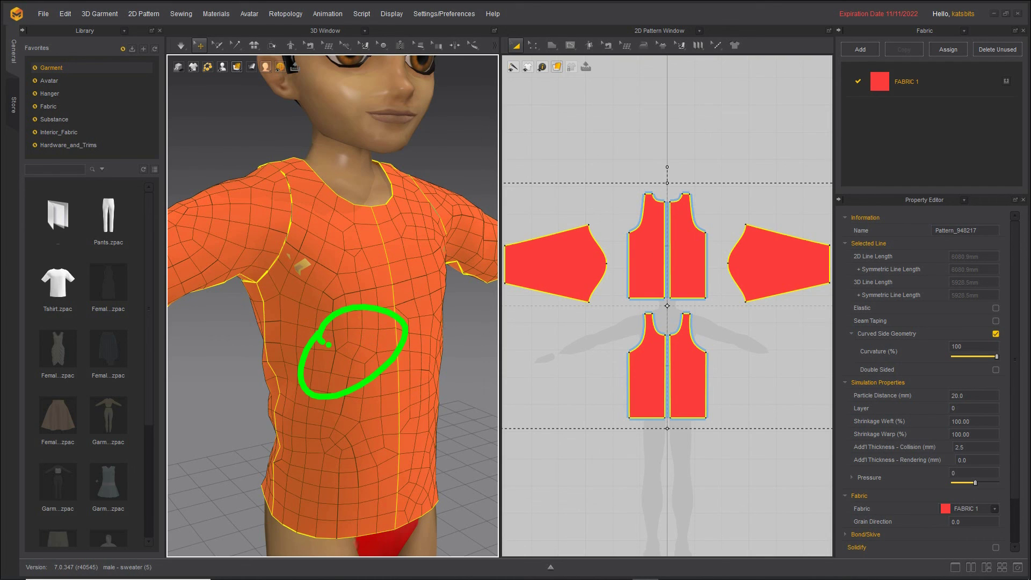
key("Escape")
scroll(278, 269, "up", 6)
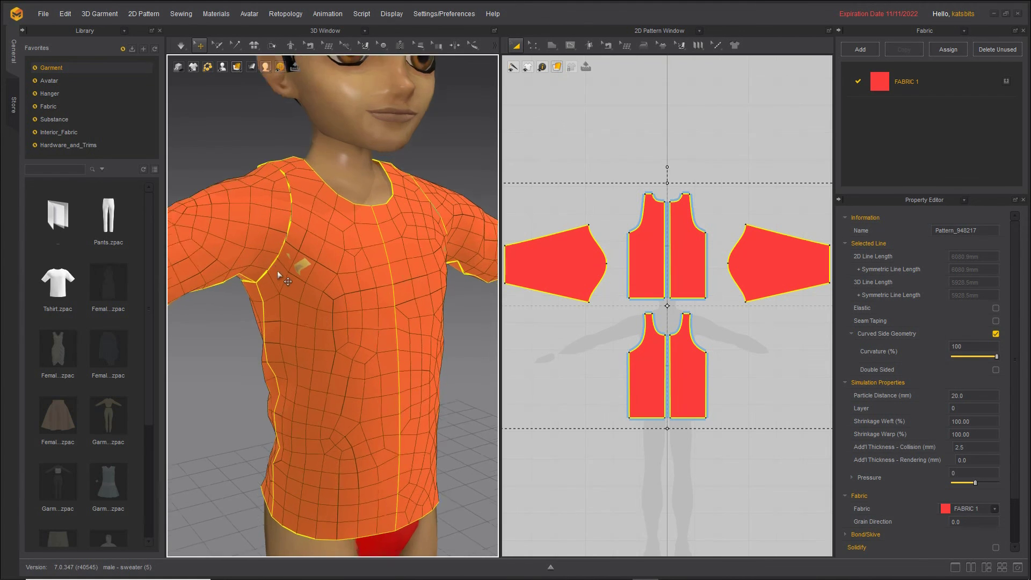
Step: Examine where the quad edges meet along the armhole seam, relating the front panel to the adjoining sleeve piece
scroll(268, 317, "down", 3)
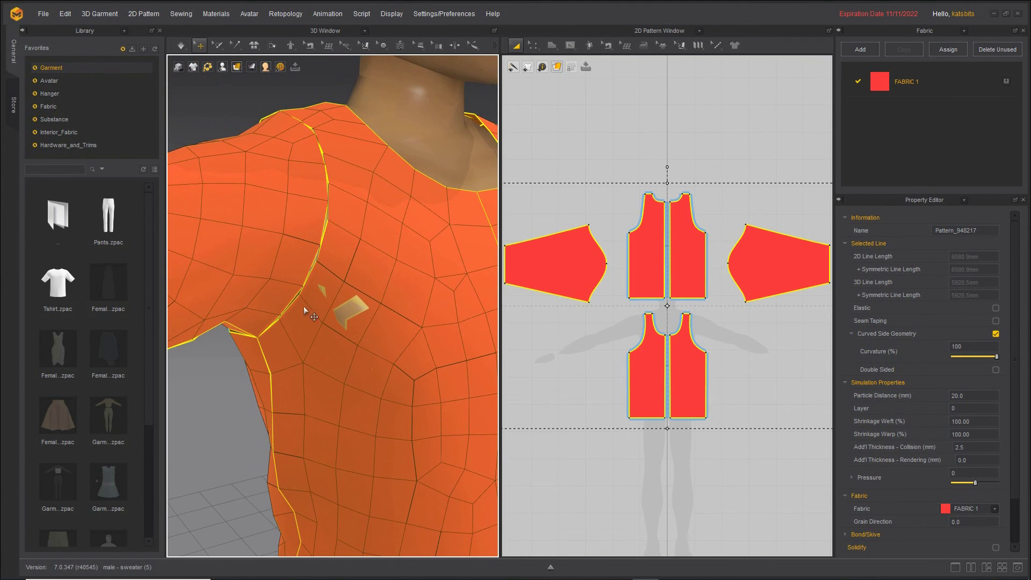
key("ctrl+2")
left_click_drag(303, 280, 302, 301)
left_click_drag(317, 240, 322, 260)
left_click_drag(323, 198, 335, 229)
mouse_move(626, 183)
left_mouse_down()
mouse_move(618, 211)
mouse_move(653, 318)
mouse_move(668, 193)
mouse_move(629, 171)
left_mouse_up()
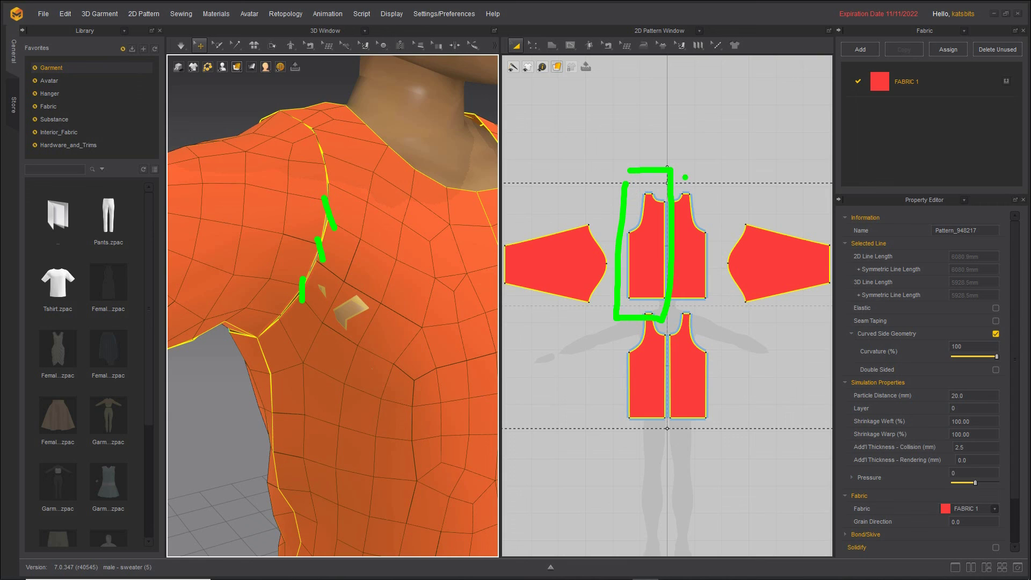
mouse_move(616, 228)
left_mouse_down()
mouse_move(584, 248)
mouse_move(606, 262)
left_mouse_up()
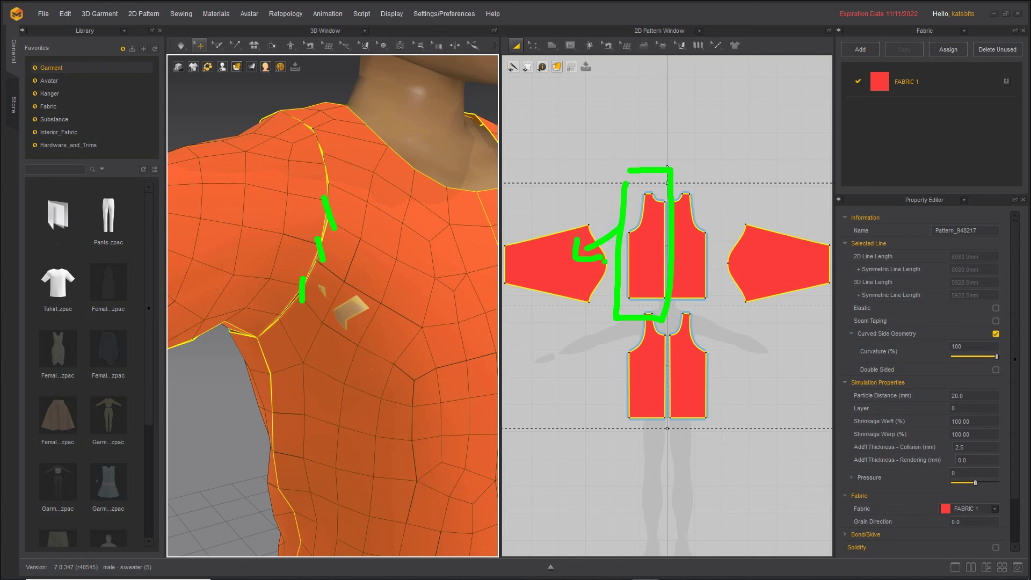
left_click_drag(320, 168, 336, 187)
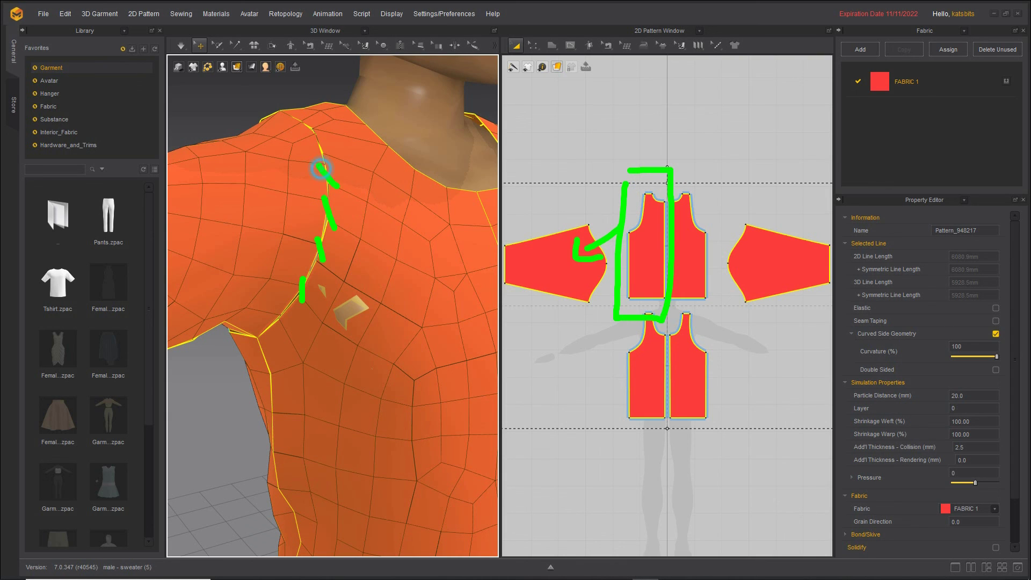
left_click_drag(313, 136, 340, 159)
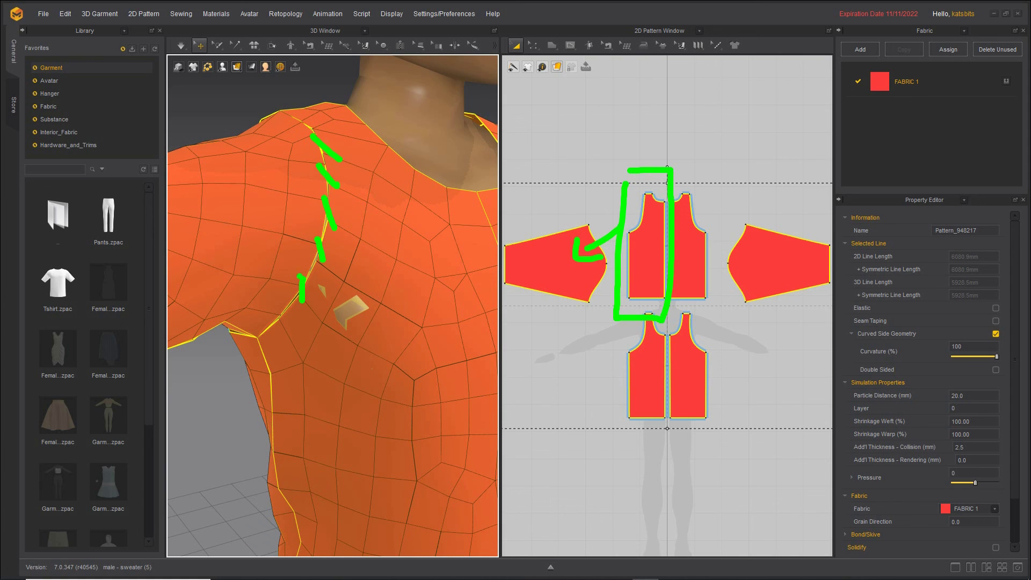
key("Escape")
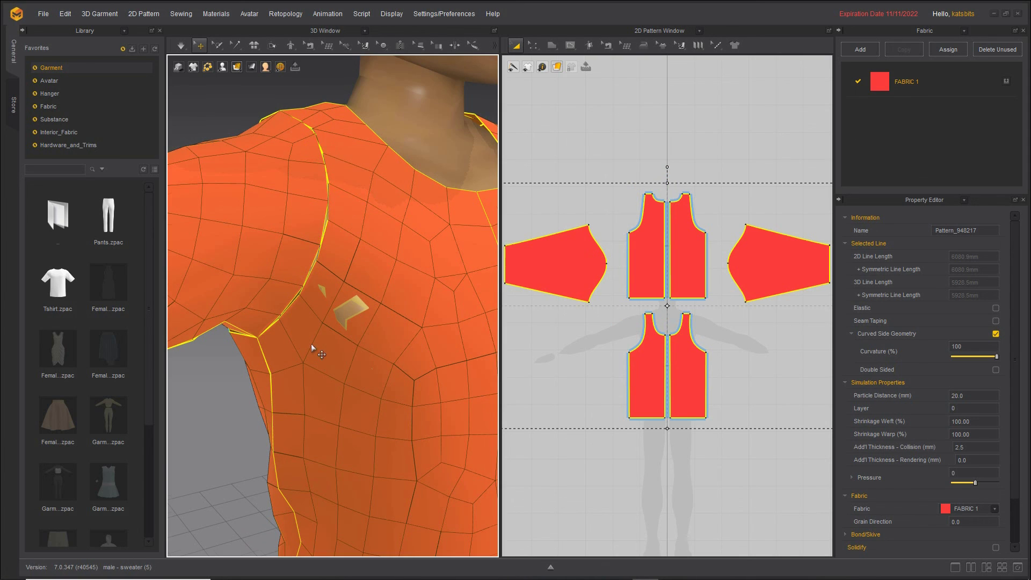
Step: Inspect the quadrangulated armhole seam up close and compare it with the matching curves on the sleeve and front panel patterns
scroll(311, 344, "up", 5)
scroll(308, 333, "up", 3)
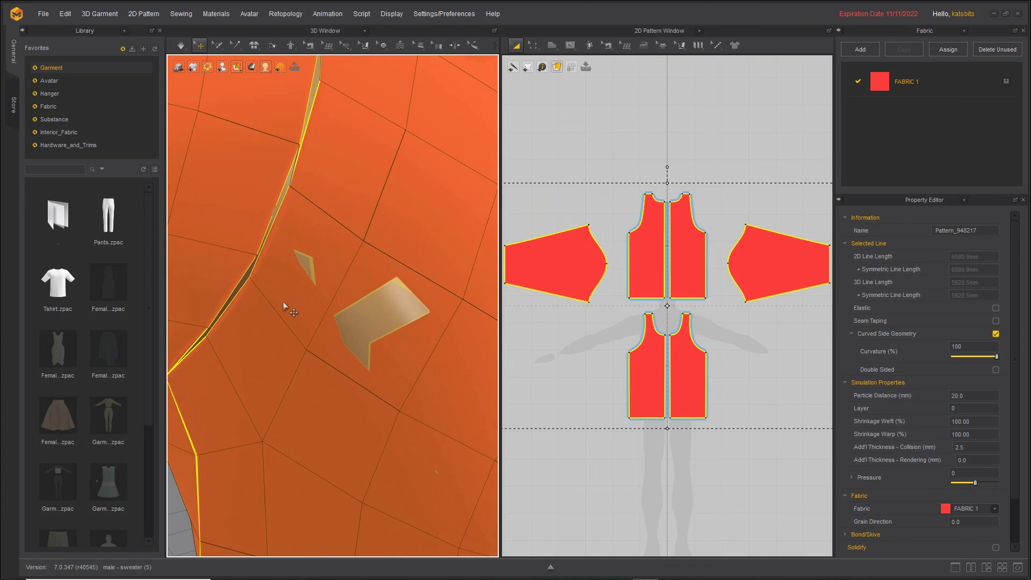
right_click_drag(285, 304, 359, 372)
right_click_drag(393, 436, 385, 434)
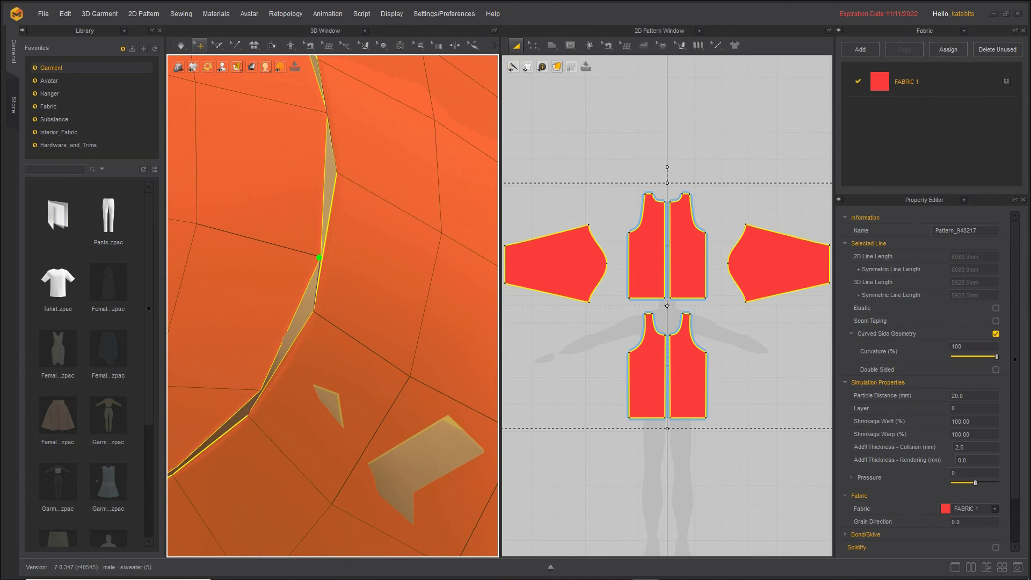
left_click(318, 258)
left_click(326, 119)
left_click(261, 389)
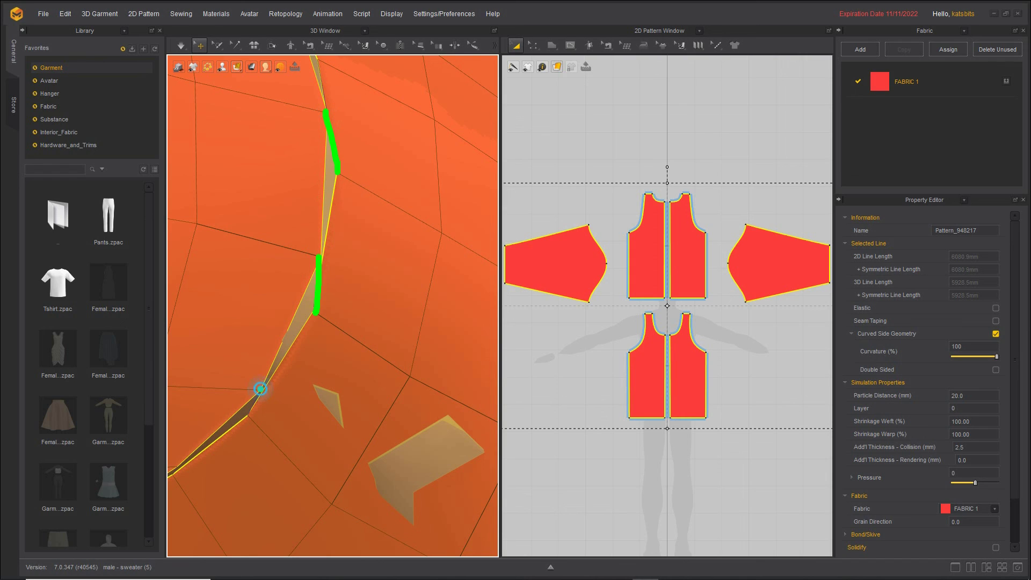
left_click(590, 219)
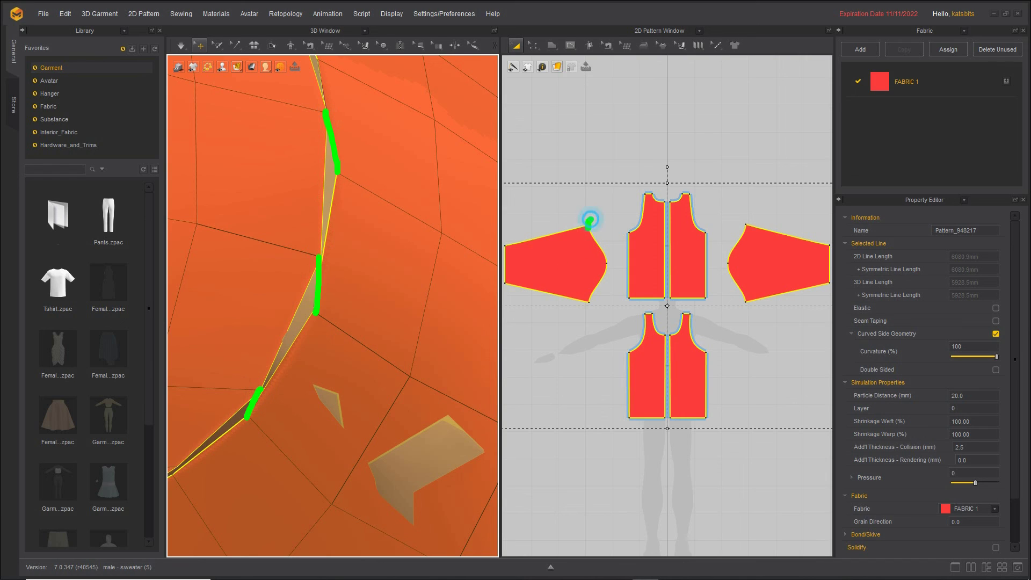
left_click(631, 229)
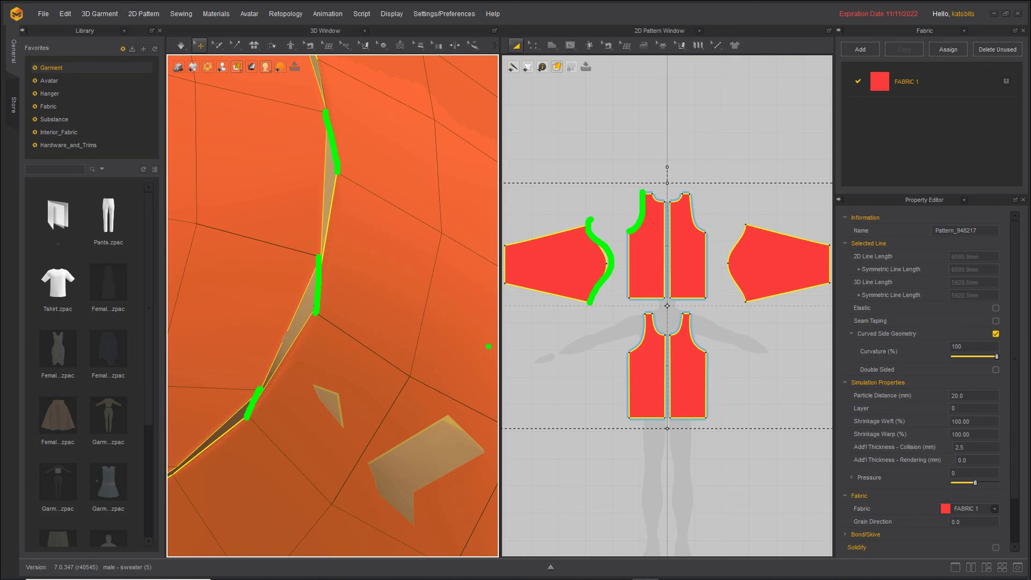
Step: Examine the pairs of sleeve and front panel vertices along the armhole seam to see how each pair lines up
mouse_move(316, 95)
left_mouse_down()
mouse_move(252, 393)
mouse_move(236, 409)
left_mouse_up()
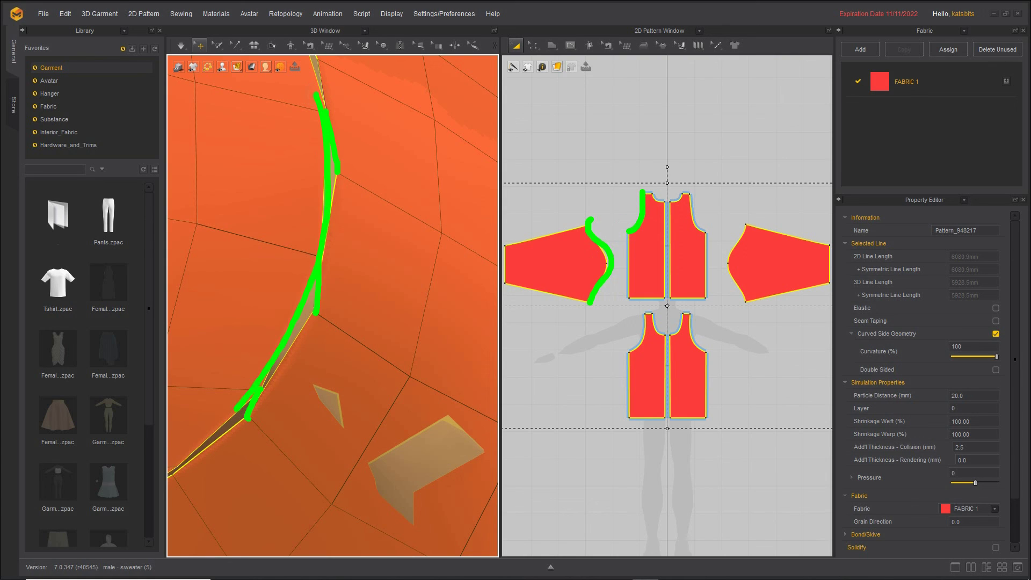
left_click_drag(224, 356, 234, 347)
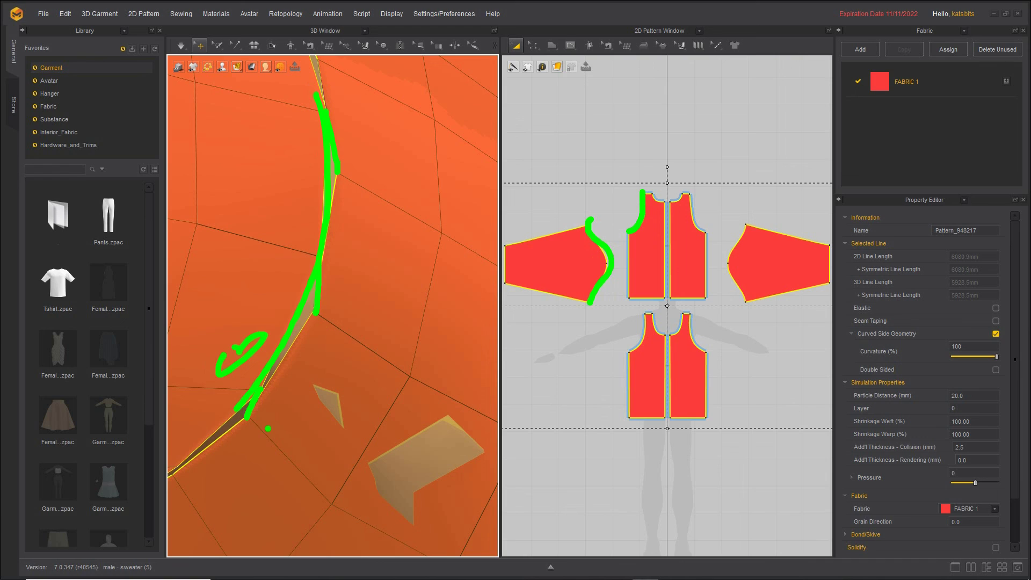
left_click_drag(261, 430, 267, 437)
mouse_move(252, 362)
left_mouse_down()
mouse_move(260, 455)
mouse_move(236, 334)
left_mouse_up()
mouse_move(294, 240)
left_mouse_down()
mouse_move(303, 248)
mouse_move(293, 242)
left_mouse_up()
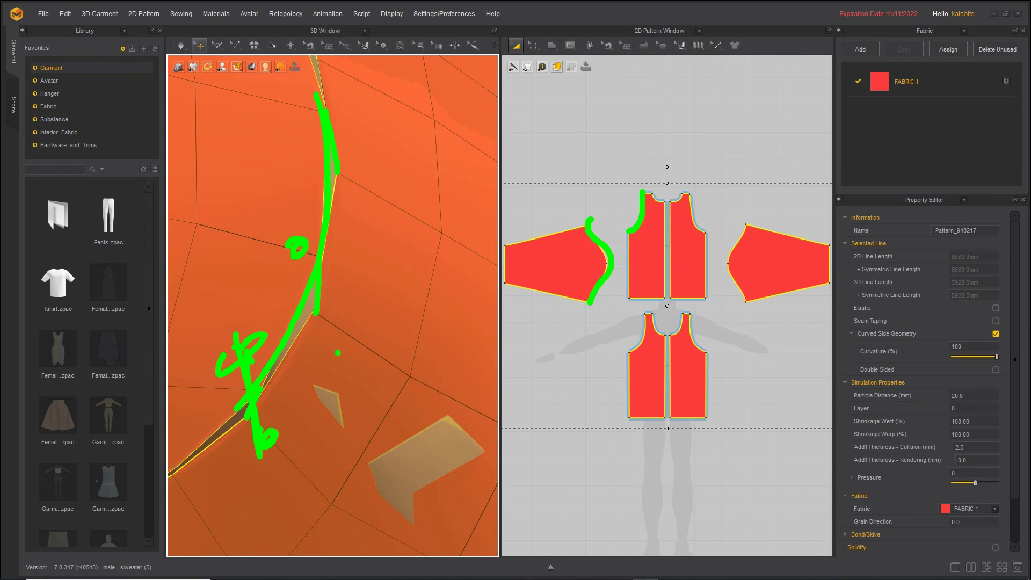
mouse_move(331, 329)
left_mouse_down()
mouse_move(343, 325)
mouse_move(329, 322)
left_mouse_up()
left_click_drag(296, 244, 338, 333)
left_click(349, 342)
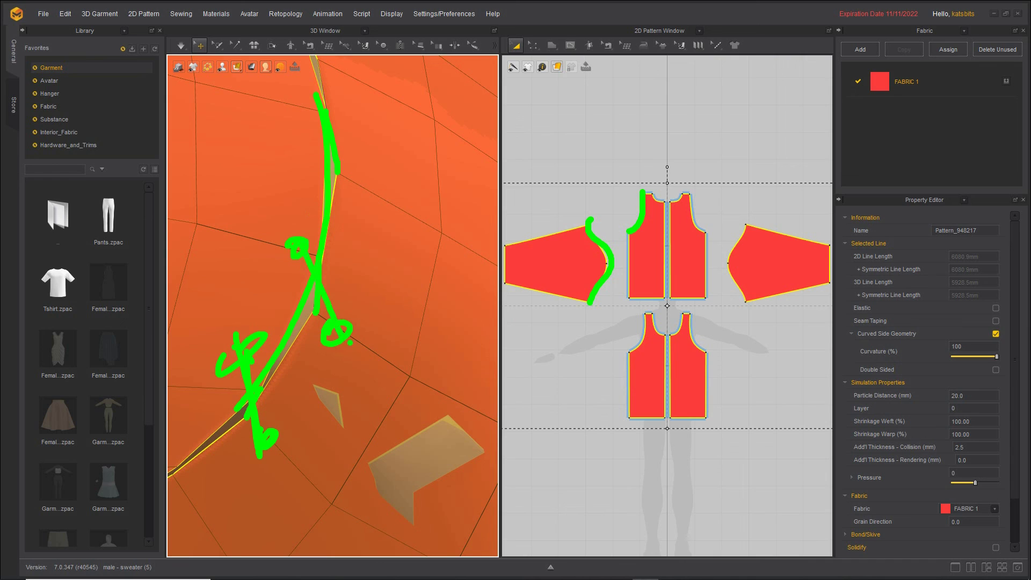
left_click_drag(273, 96, 283, 113)
left_click_drag(360, 180, 372, 189)
left_click_drag(288, 102, 348, 170)
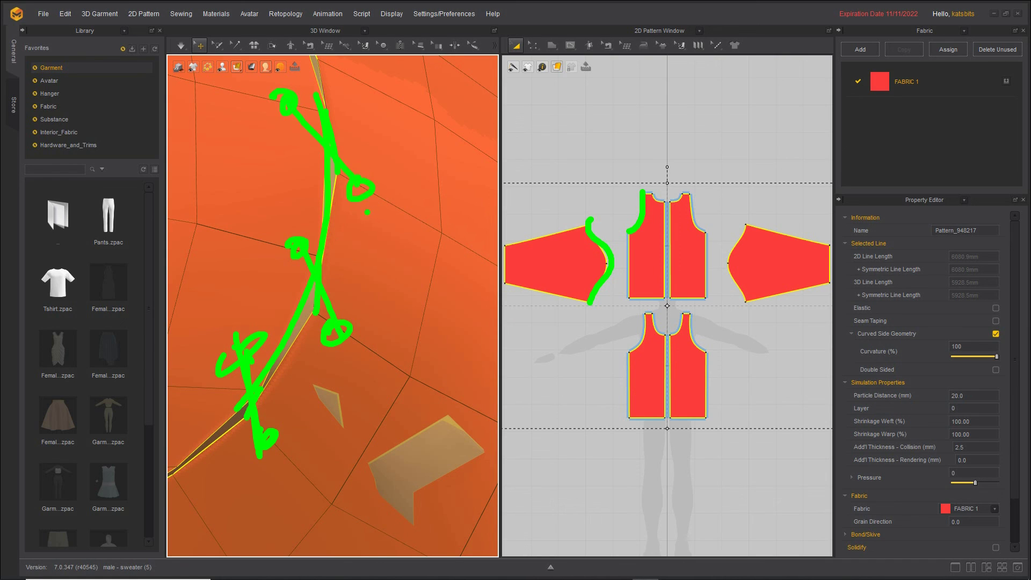
key("Escape")
scroll(349, 297, "up", 3)
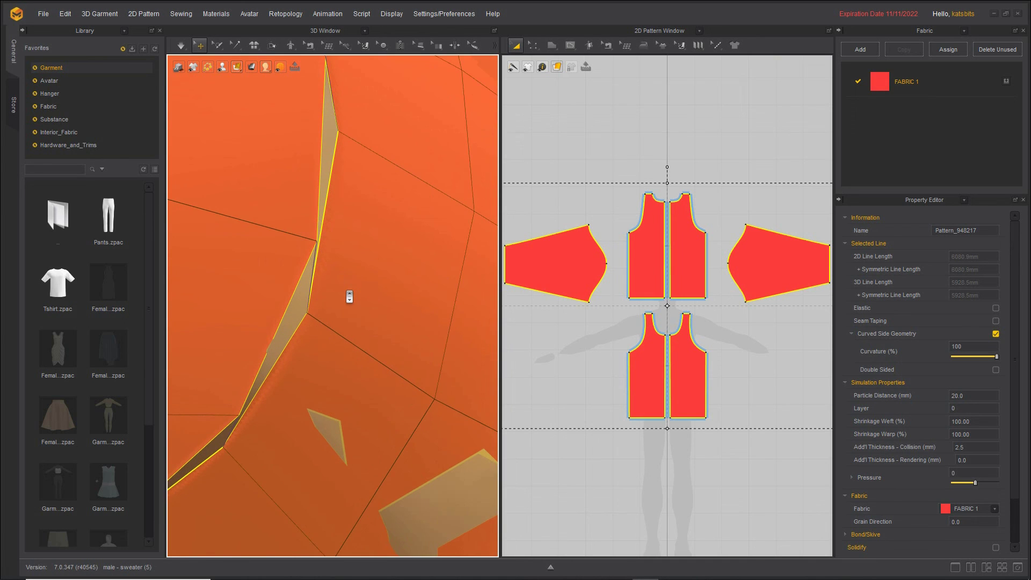
scroll(349, 296, "down", 8)
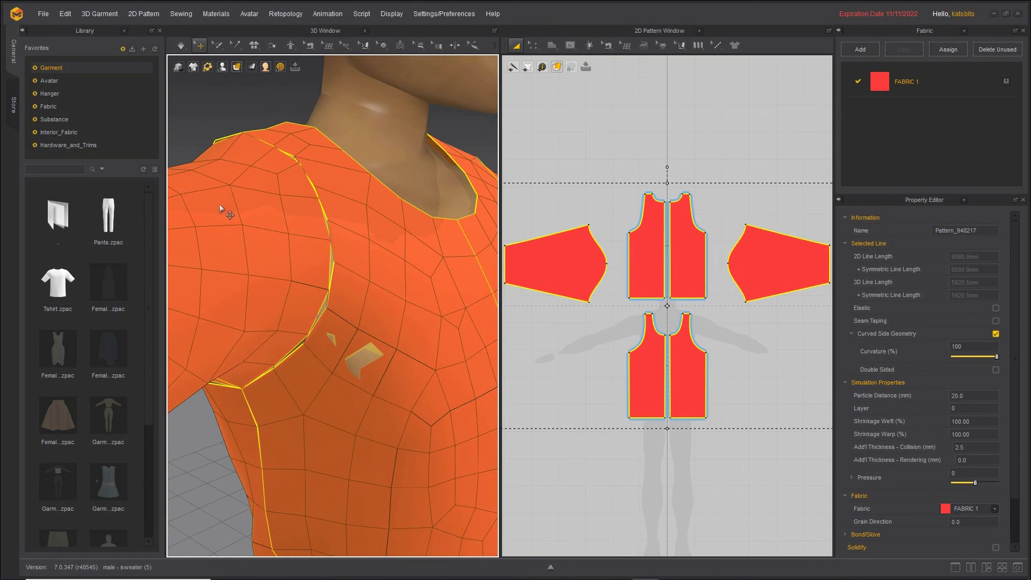
Step: Undo the quadrangulation and apply Remeshing to all selected sweater pieces
left_click(68, 15)
left_click(69, 32)
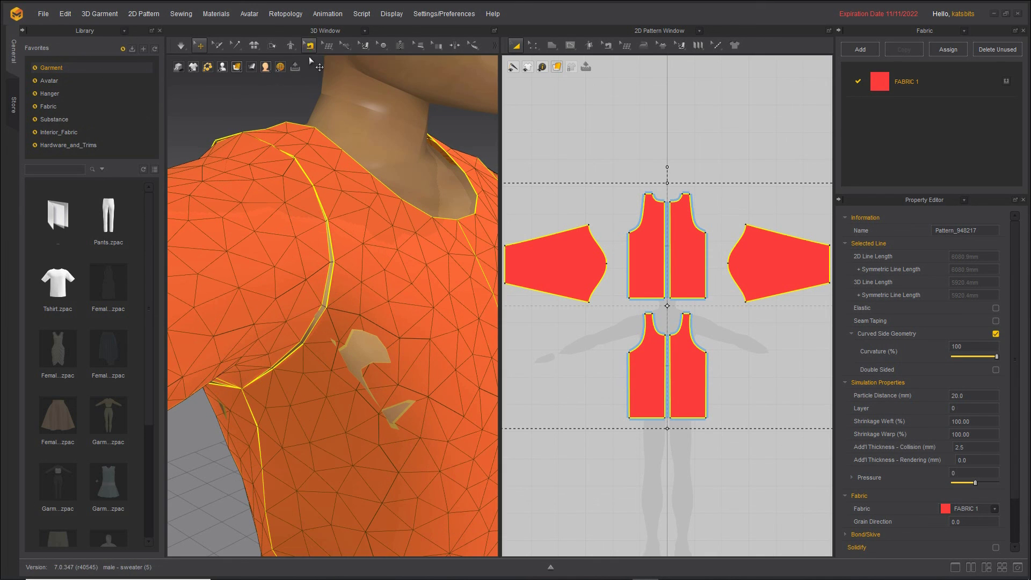
right_click(306, 197)
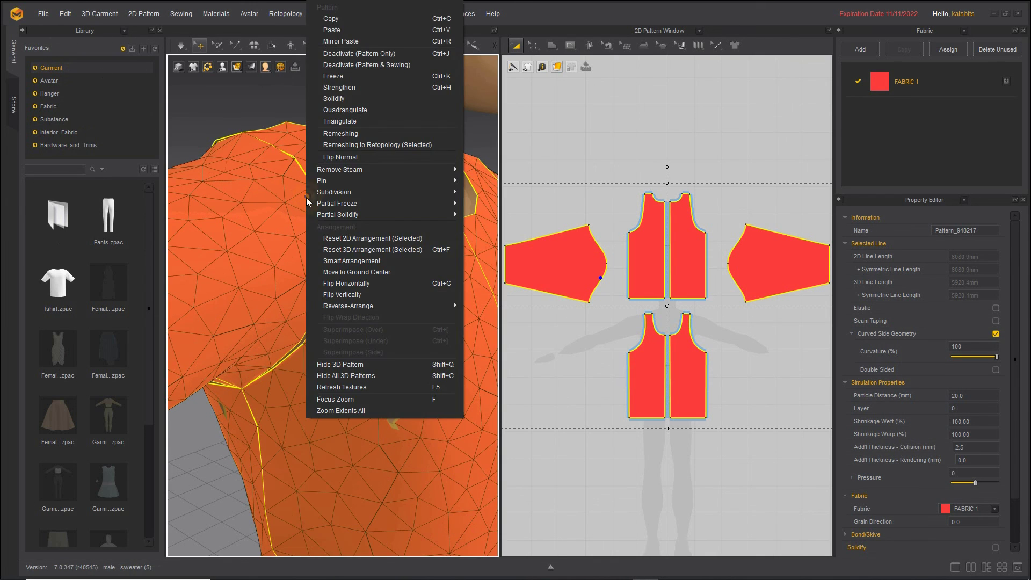
left_click(340, 135)
Step: Examine the remeshed edges of the sleeve and front panel where they meet at the armhole seam
scroll(312, 350, "up", 8)
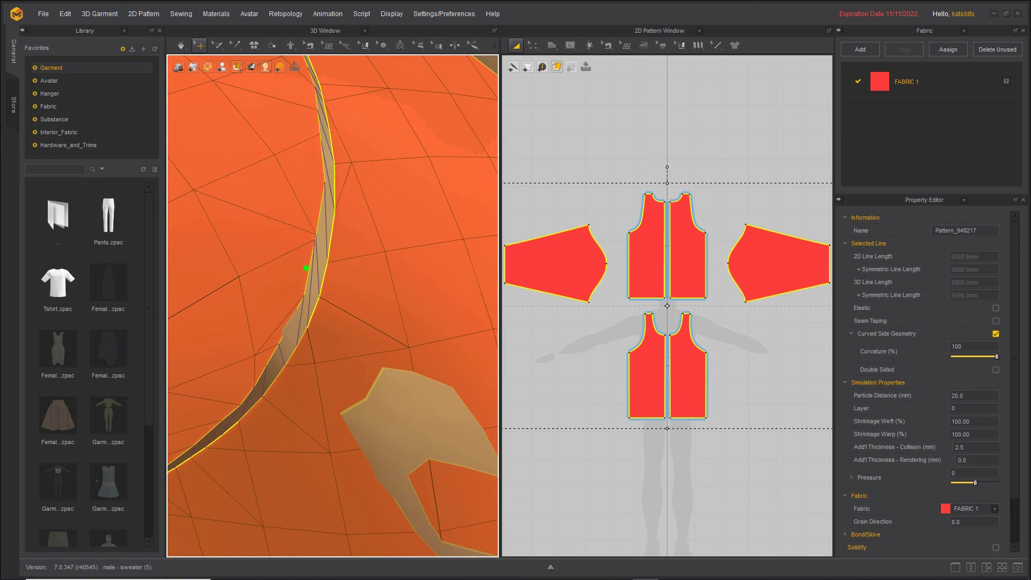
left_click_drag(313, 241, 243, 281)
left_click_drag(280, 344, 254, 354)
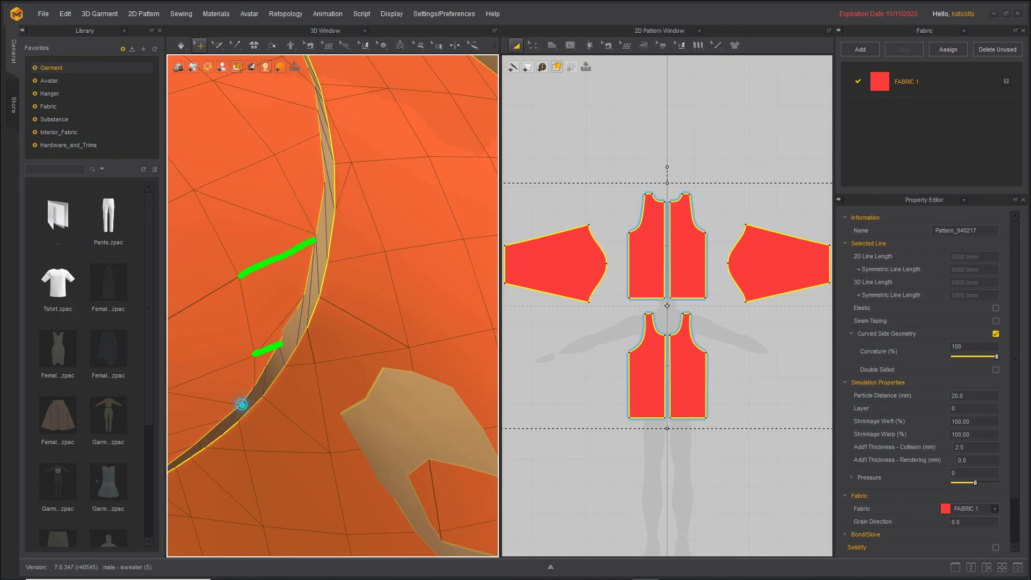
left_click_drag(243, 405, 175, 391)
mouse_move(252, 353)
left_mouse_down()
mouse_move(252, 388)
mouse_move(331, 364)
left_mouse_up()
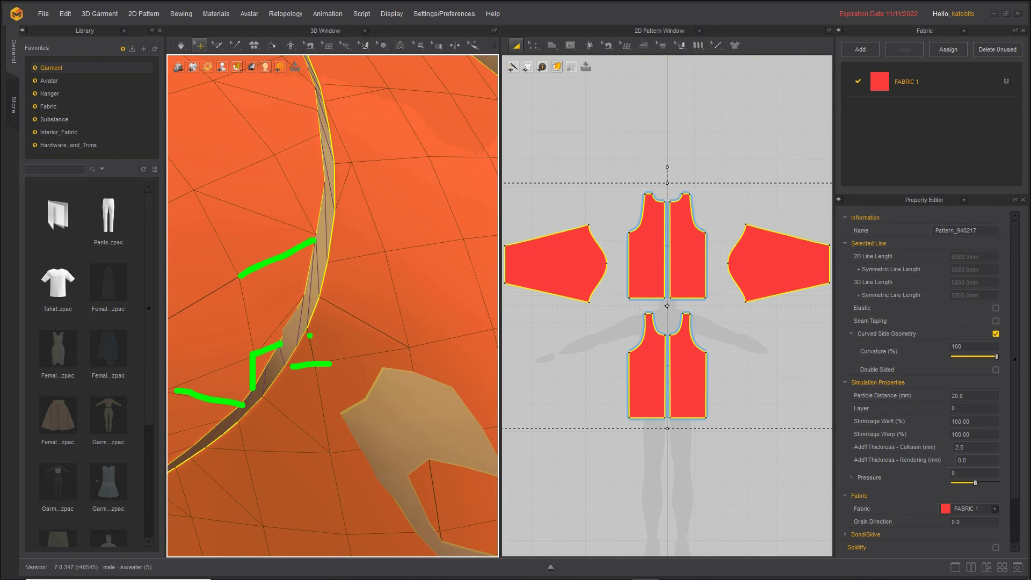
left_click_drag(305, 320, 313, 369)
mouse_move(319, 80)
left_mouse_down()
mouse_move(336, 236)
mouse_move(267, 397)
mouse_move(211, 459)
left_mouse_up()
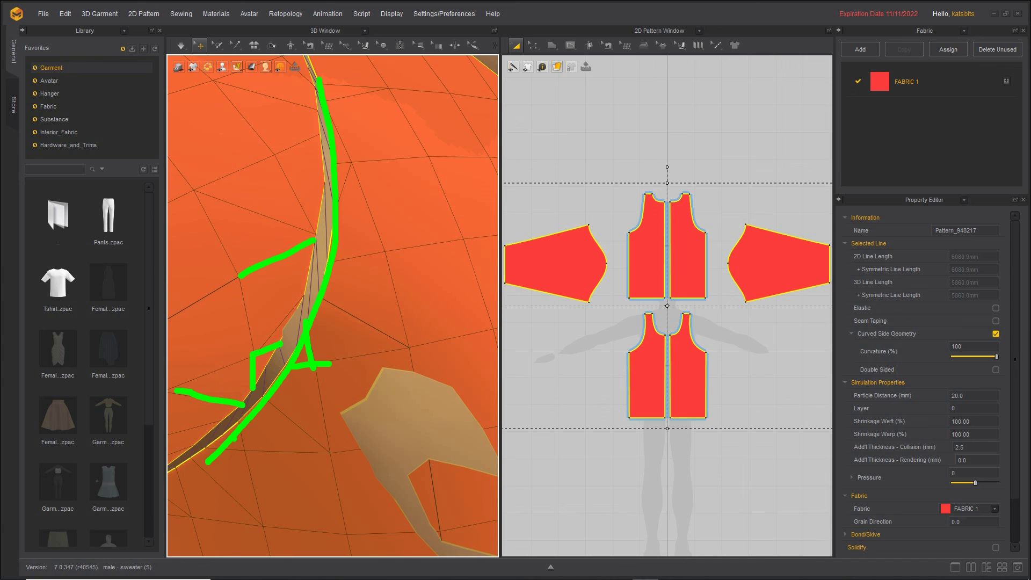
key("Escape")
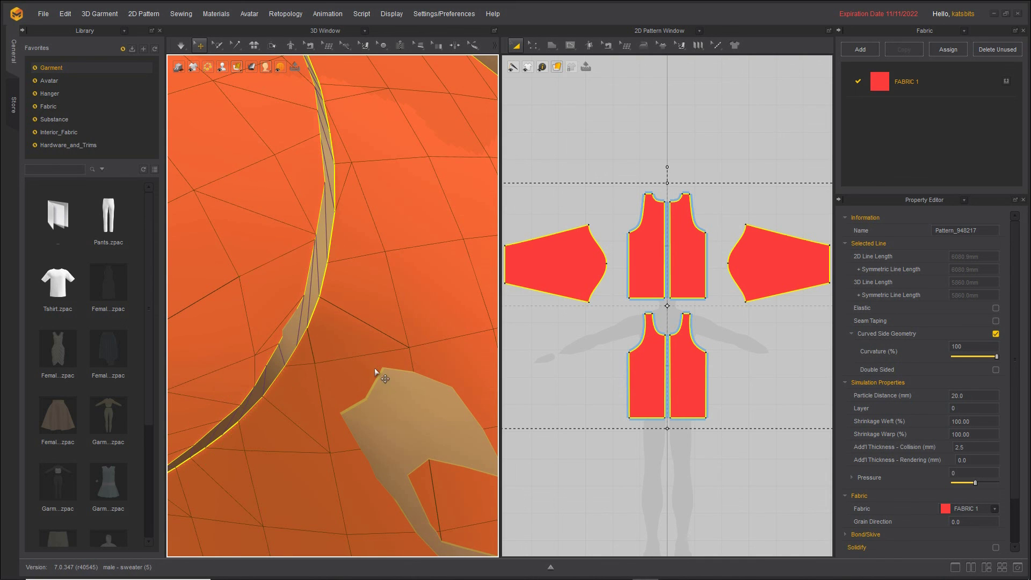
scroll(377, 382, "up", 2)
scroll(377, 383, "down", 5)
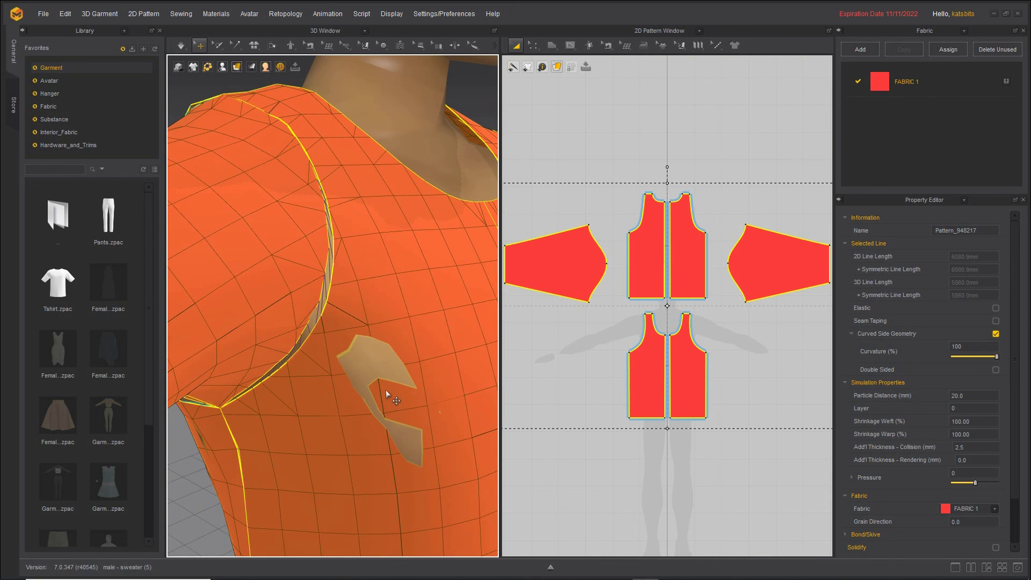
Step: Inspect the remeshed shoulder and chest from several angles, checking the vertex positions along the armhole
right_click_drag(425, 406, 385, 416)
scroll(385, 417, "down", 4)
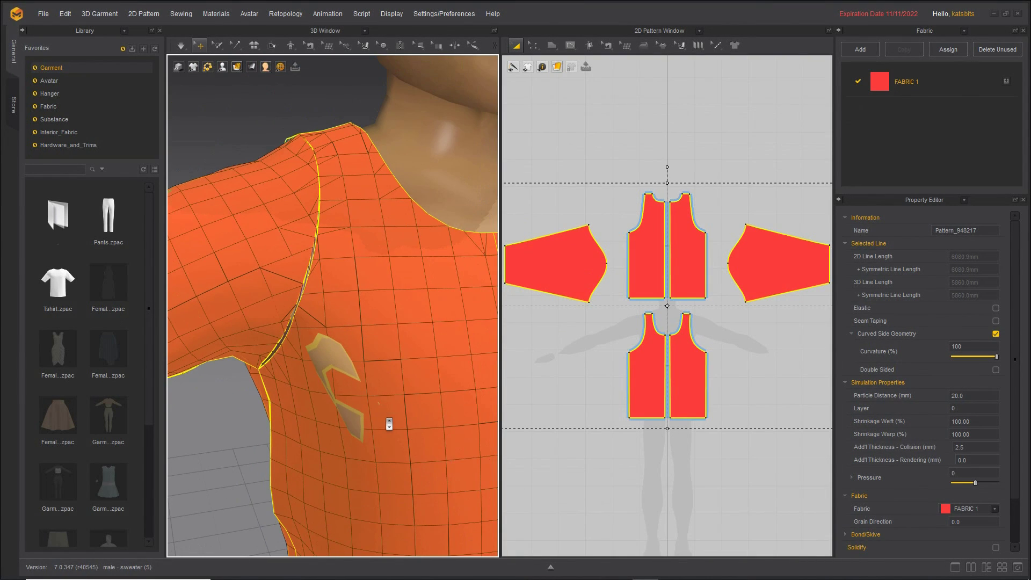
mouse_move(304, 410)
right_mouse_down()
mouse_move(265, 387)
mouse_move(314, 395)
right_mouse_up()
scroll(320, 393, "down", 4)
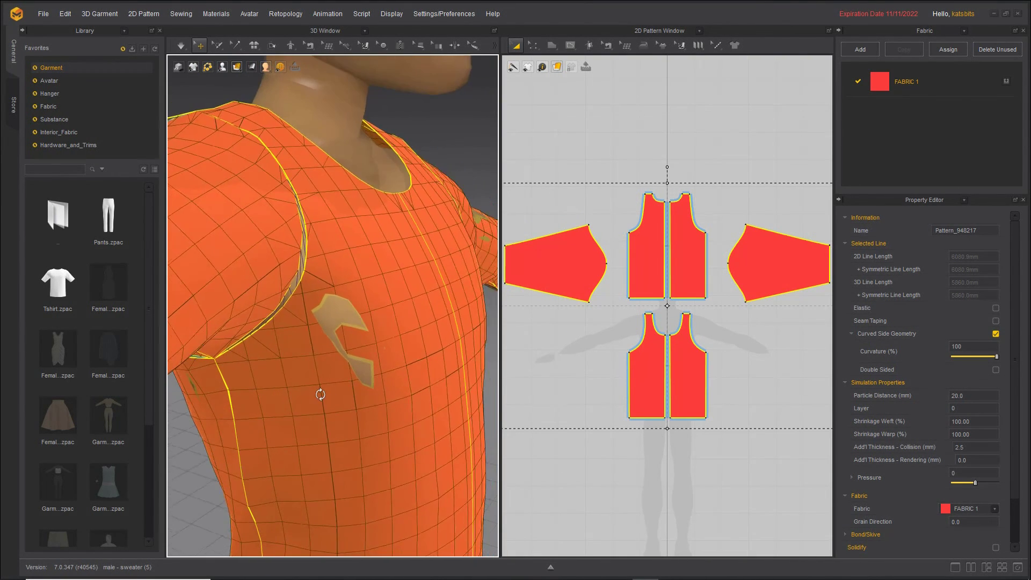
scroll(324, 401, "up", 5)
scroll(280, 279, "up", 1)
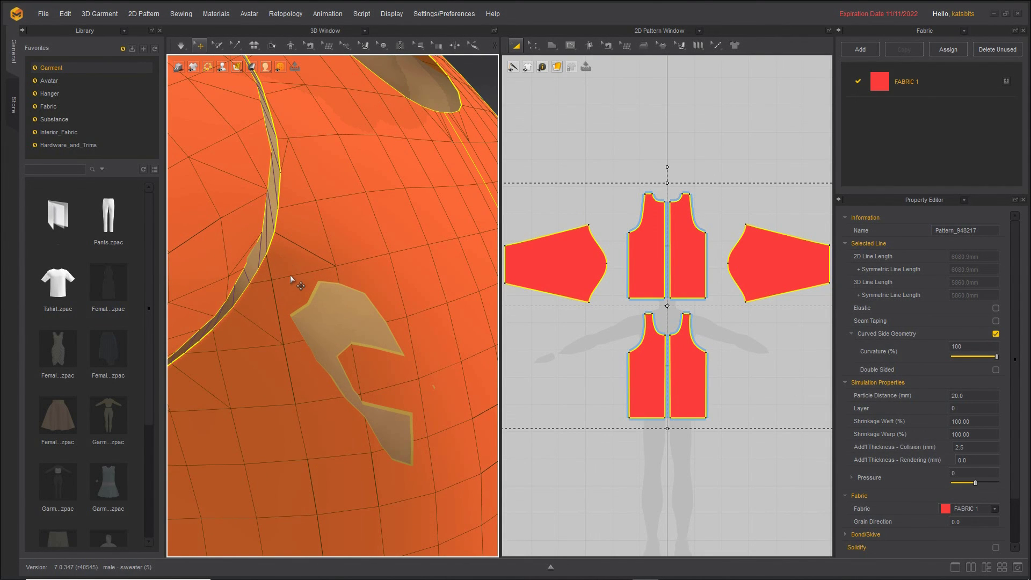
mouse_move(264, 249)
left_mouse_down()
mouse_move(259, 281)
mouse_move(238, 314)
mouse_move(209, 329)
mouse_move(212, 339)
left_mouse_up()
left_click(250, 290)
left_click_drag(282, 160, 280, 194)
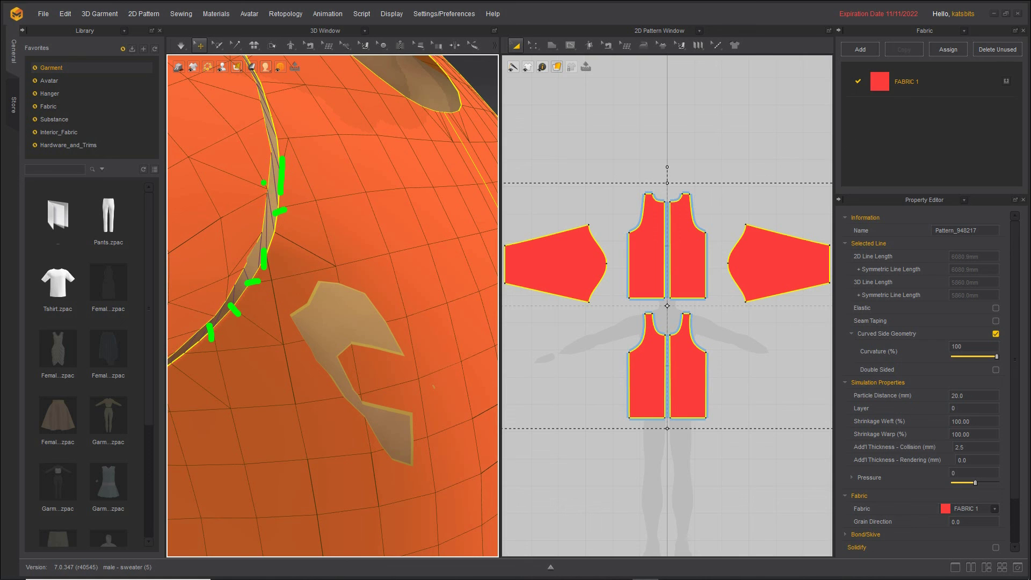
key("Escape")
Step: Examine the narrow strip of edges that joins the sleeve vertices to the front panel vertices in the armhole seam
scroll(267, 189, "down", 1)
scroll(268, 189, "up", 2)
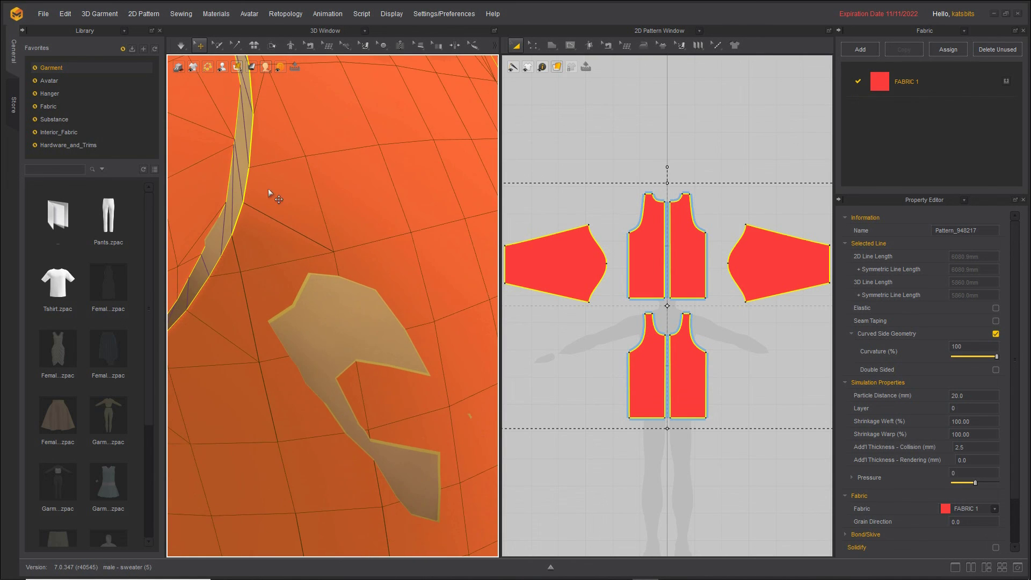
middle_click_drag(268, 189, 336, 276)
scroll(337, 276, "down", 2)
scroll(337, 276, "up", 4)
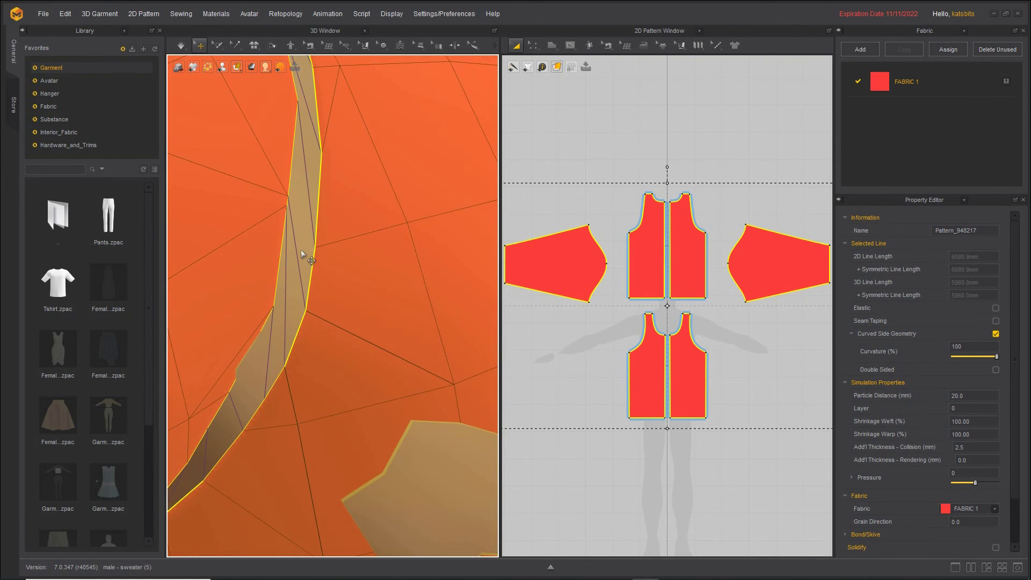
left_click_drag(286, 190, 306, 308)
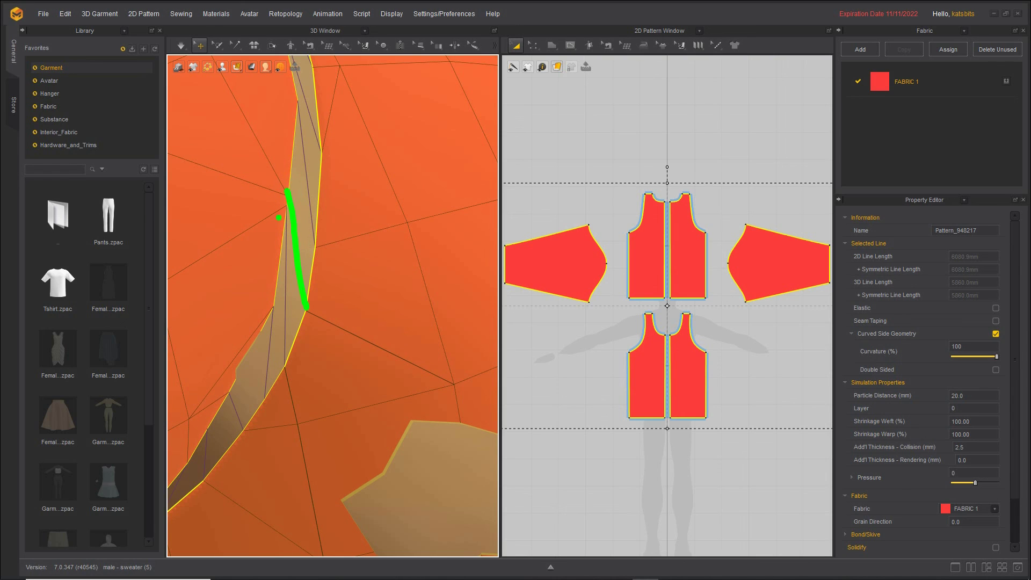
left_click_drag(282, 204, 287, 366)
left_click_drag(275, 309, 249, 428)
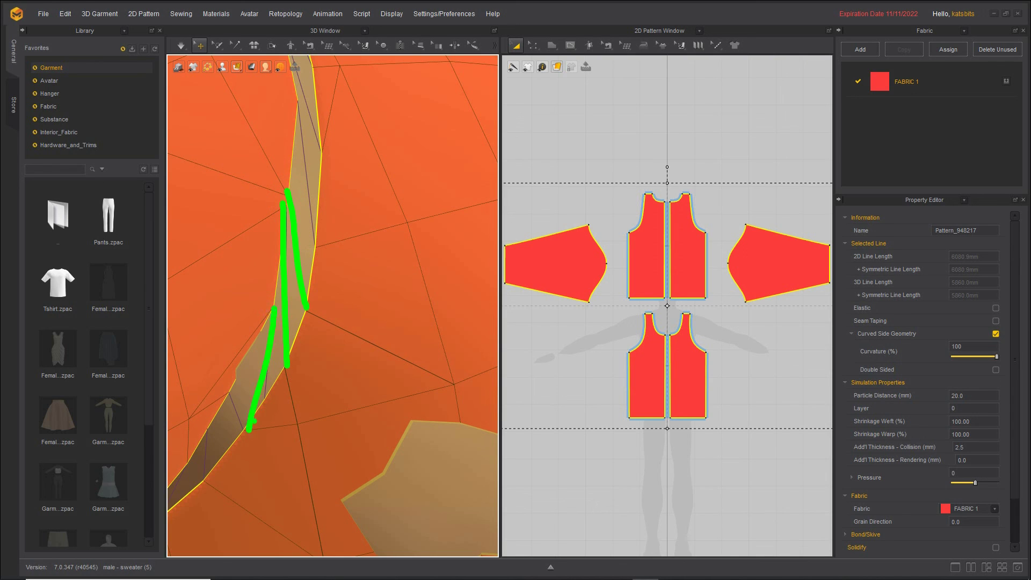
mouse_move(304, 269)
left_mouse_down()
mouse_move(295, 104)
mouse_move(325, 157)
left_mouse_up()
key("Escape")
scroll(336, 213, "down", 10)
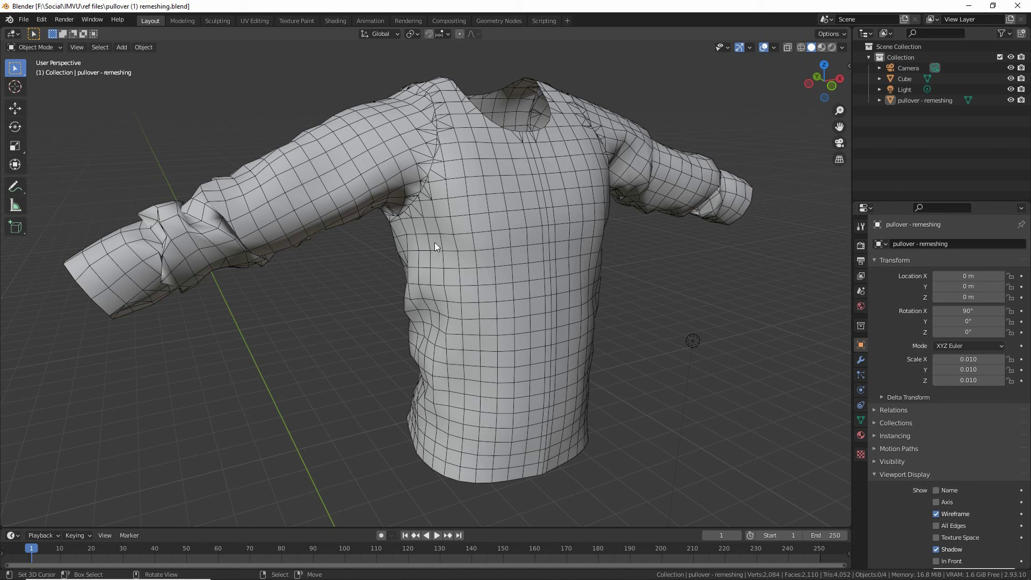
Step: Inspect the remeshed sweater's armhole and neckline edges, including the seam along the underside of the sleeve
middle_click_drag(473, 300, 462, 263)
scroll(403, 258, "up", 6)
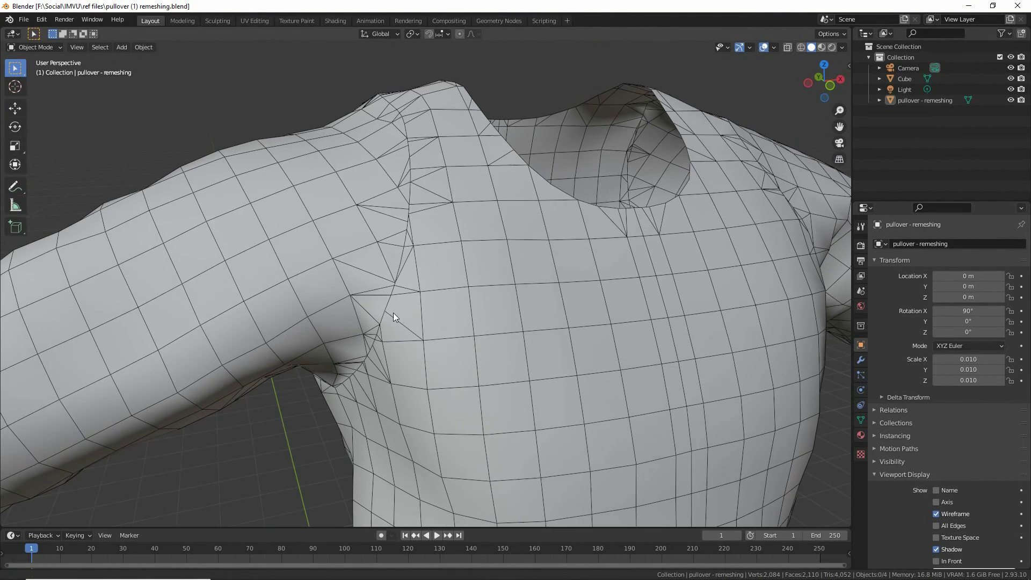
middle_click_drag(411, 291, 408, 305)
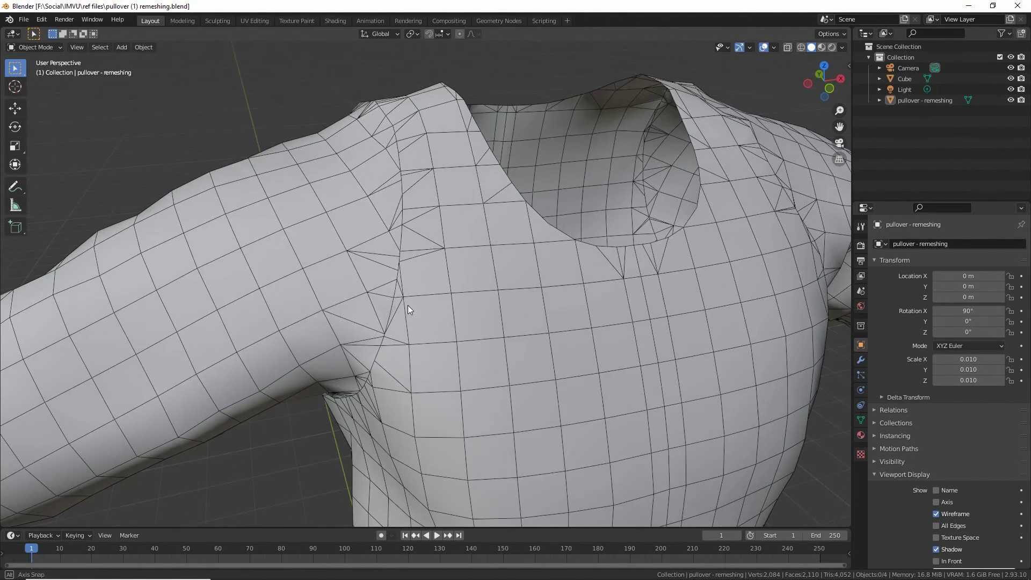
key("ctrl+2")
mouse_move(448, 82)
left_mouse_down()
mouse_move(621, 247)
mouse_move(702, 180)
mouse_move(683, 80)
left_mouse_up()
mouse_move(395, 131)
left_mouse_down()
mouse_move(406, 266)
mouse_move(374, 361)
left_mouse_up()
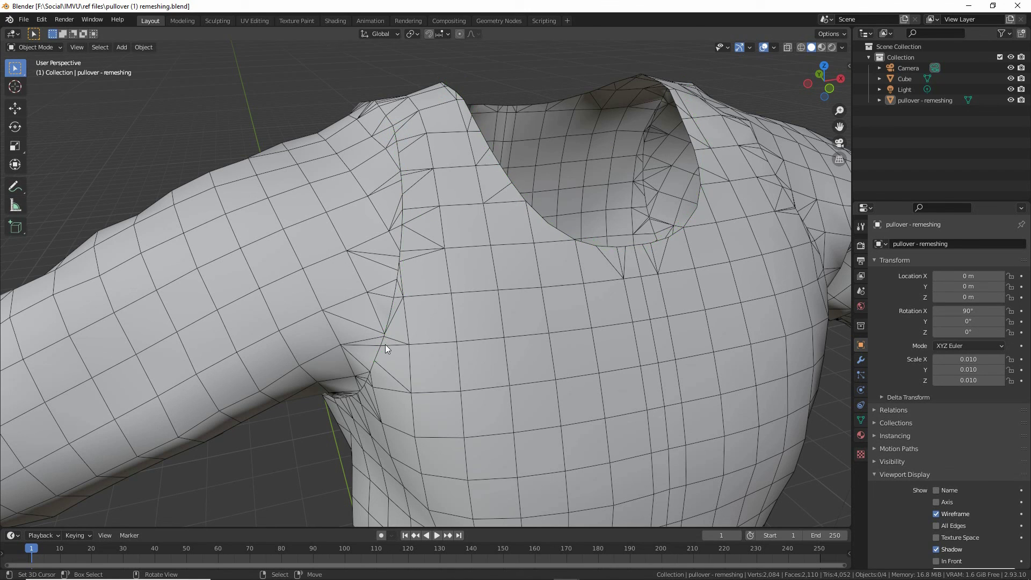
mouse_move(385, 343)
middle_mouse_down()
mouse_move(421, 267)
mouse_move(407, 262)
mouse_move(421, 301)
mouse_move(299, 232)
mouse_move(243, 217)
middle_mouse_up()
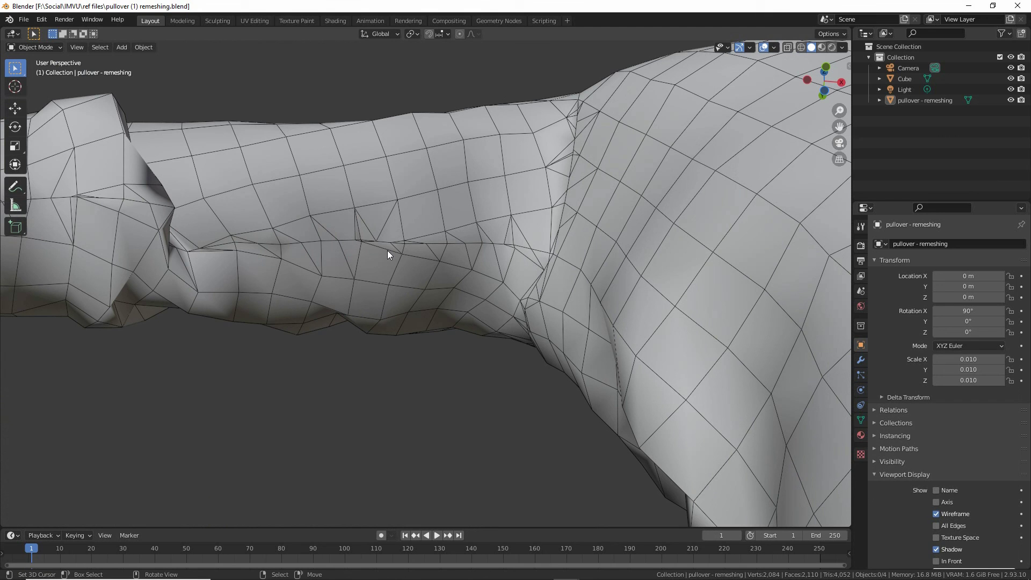
Step: Select the remeshed pullover and show its vertices in Edit Mode around the underside of the sleeve and armpit
left_click(391, 248)
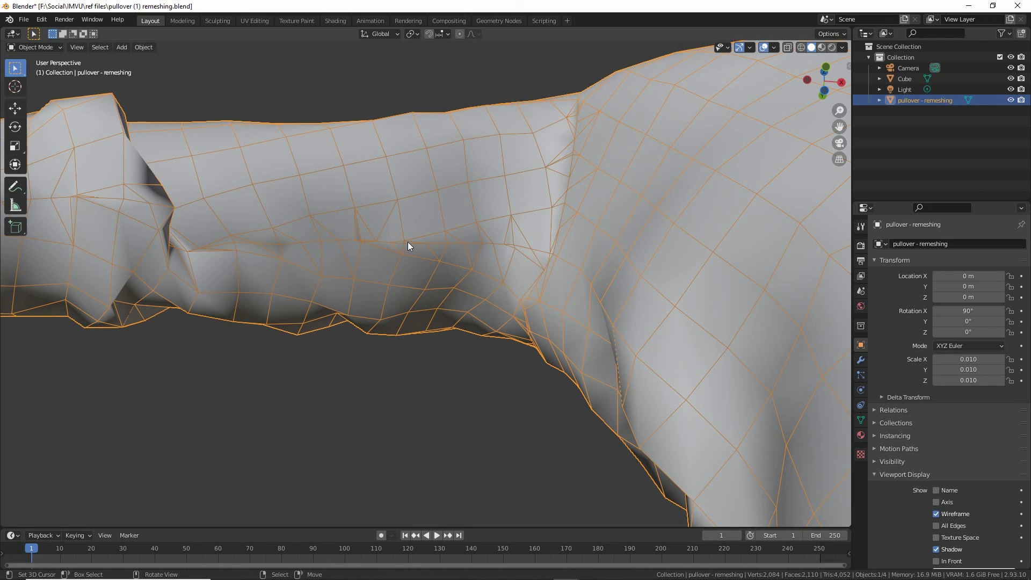
scroll(407, 242, "up", 2)
key("Tab")
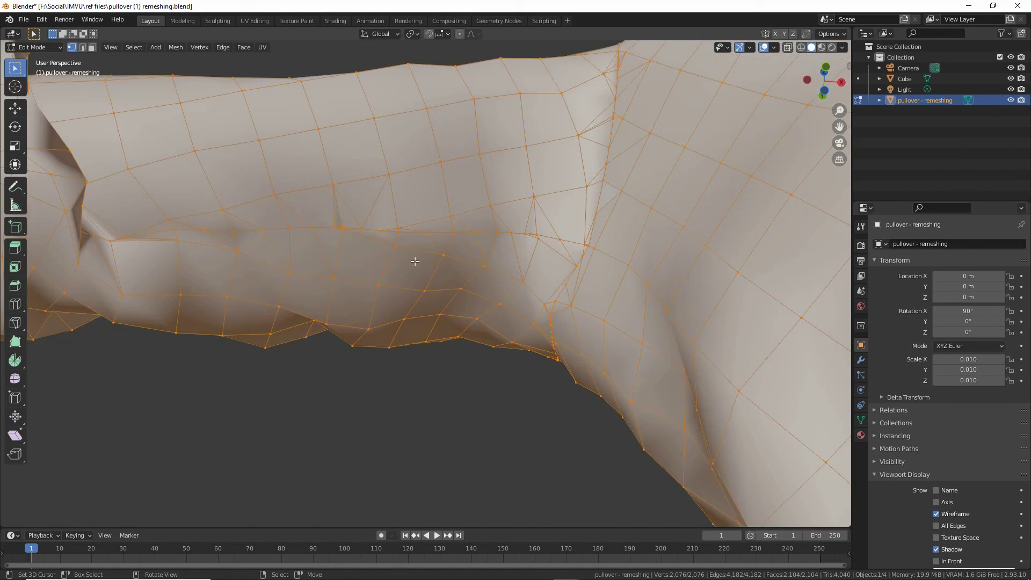
scroll(414, 258, "up", 1)
scroll(412, 258, "up", 1)
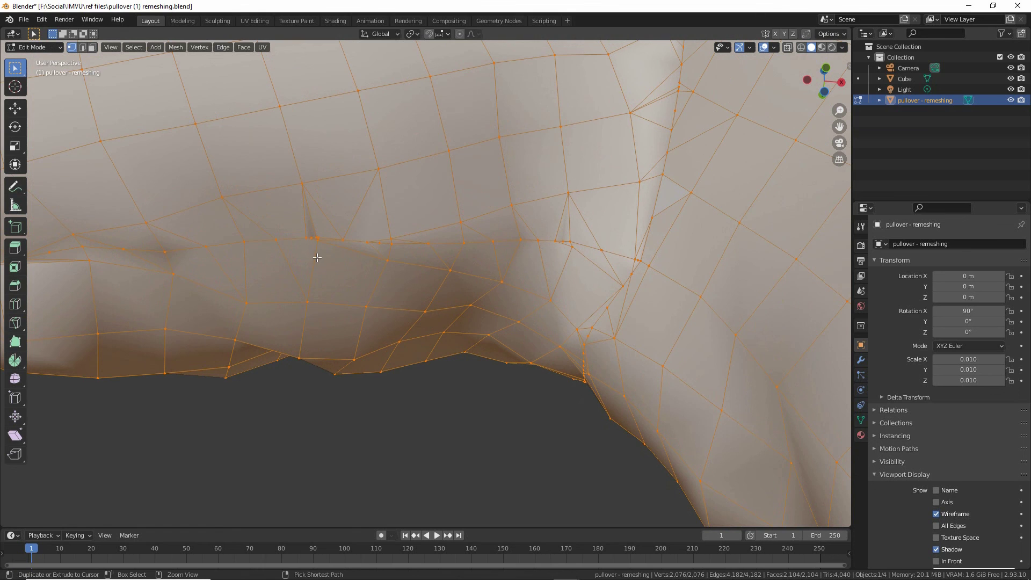
Step: Examine the closely spaced vertices along the sleeve's underside seam and the armpit of the remeshed pullover
key("ctrl+2")
mouse_move(306, 228)
left_mouse_down()
mouse_move(308, 260)
mouse_move(305, 238)
left_mouse_up()
left_click_drag(376, 233, 395, 235)
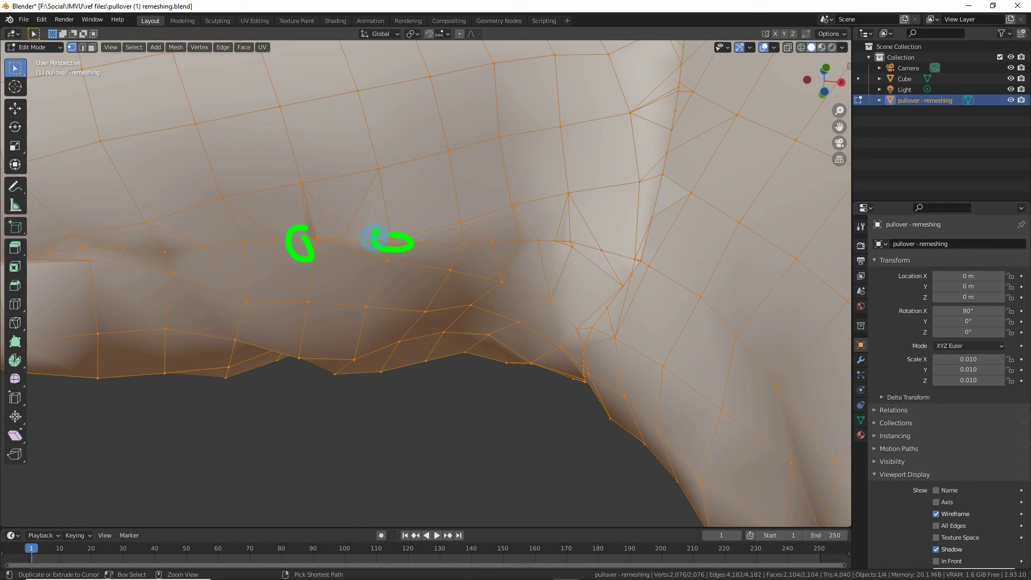
left_click_drag(469, 232, 511, 239)
mouse_move(632, 237)
left_mouse_down()
mouse_move(653, 258)
mouse_move(643, 251)
left_mouse_up()
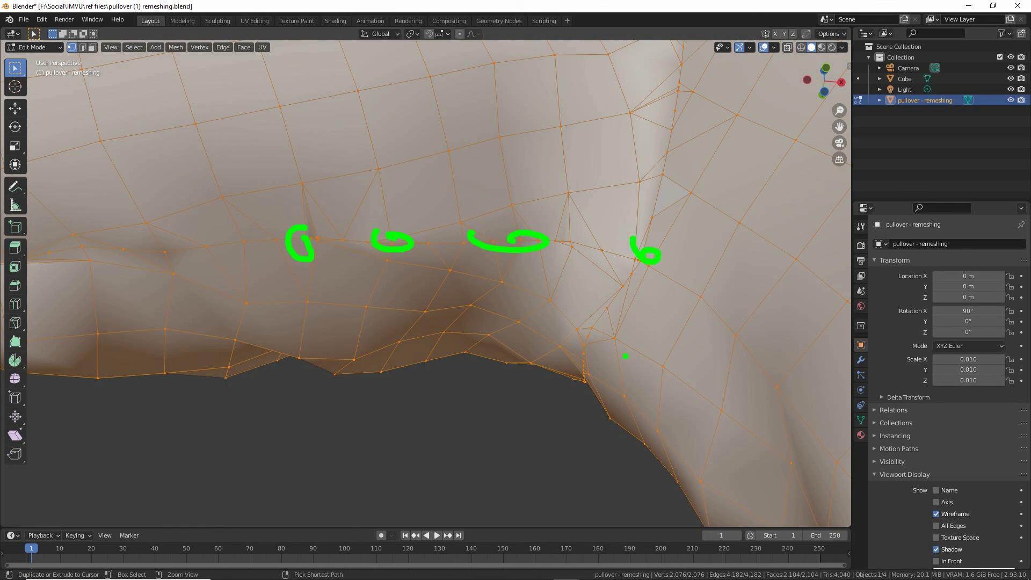
mouse_move(590, 314)
left_mouse_down()
mouse_move(578, 343)
mouse_move(597, 327)
left_mouse_up()
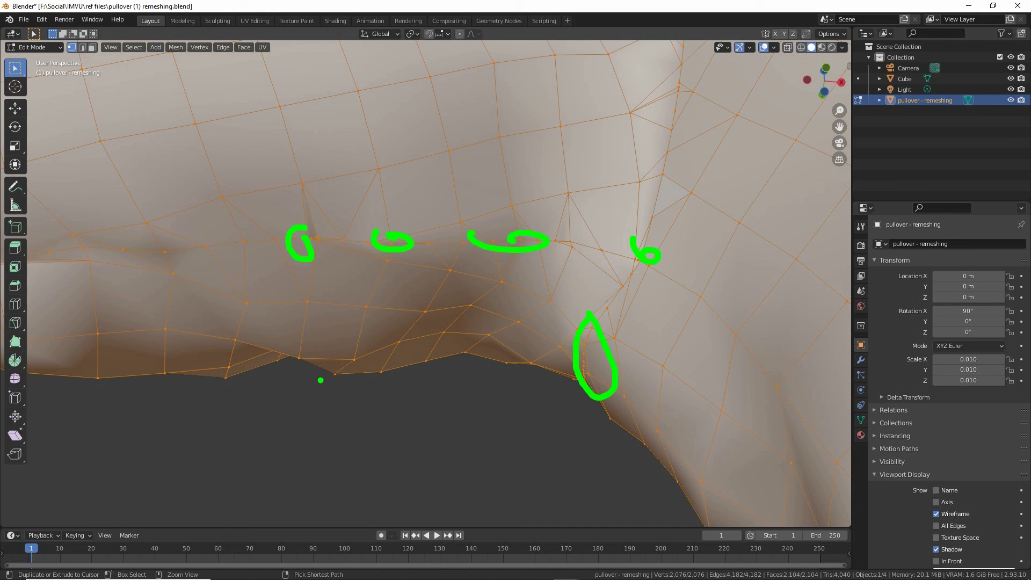
key("Escape")
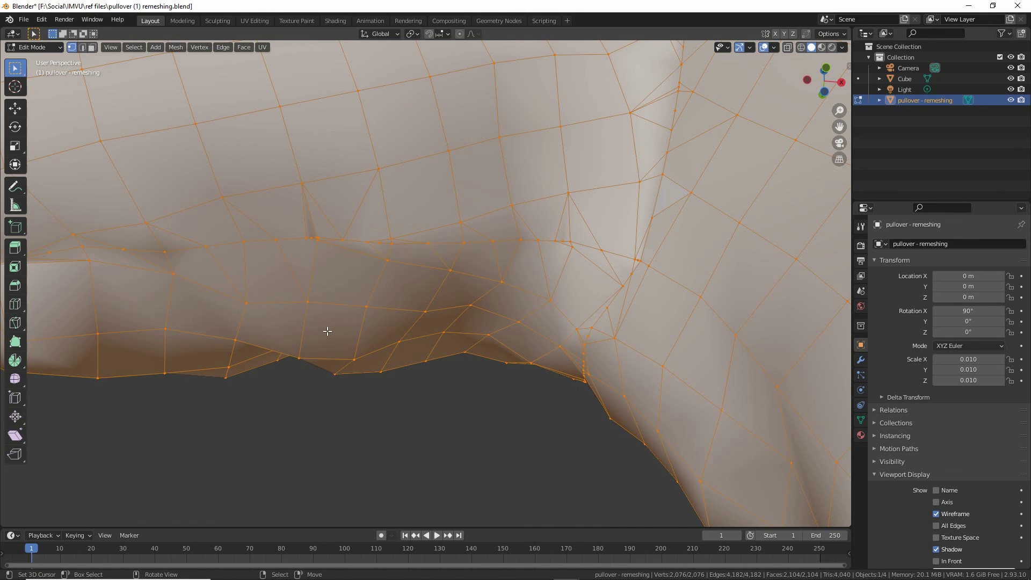
scroll(333, 325, "down", 6)
middle_click_drag(382, 293, 386, 377)
middle_click_drag(669, 411, 411, 288, "shift")
middle_click_drag(350, 346, 372, 339)
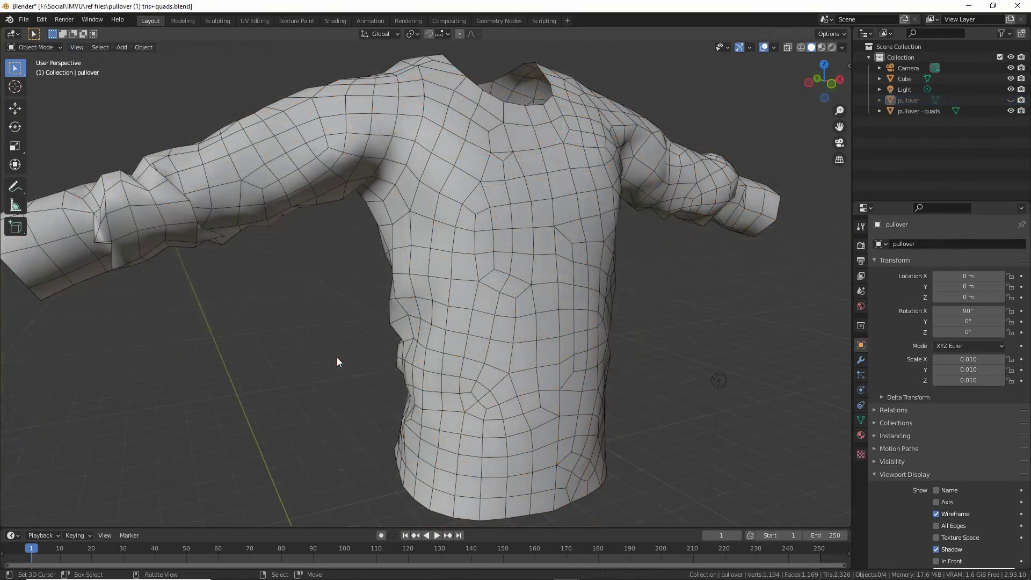
Step: Examine how the quads version of the pullover flows across the armhole seam and around the neckline
middle_click_drag(354, 360, 402, 292)
scroll(541, 344, "down", 4)
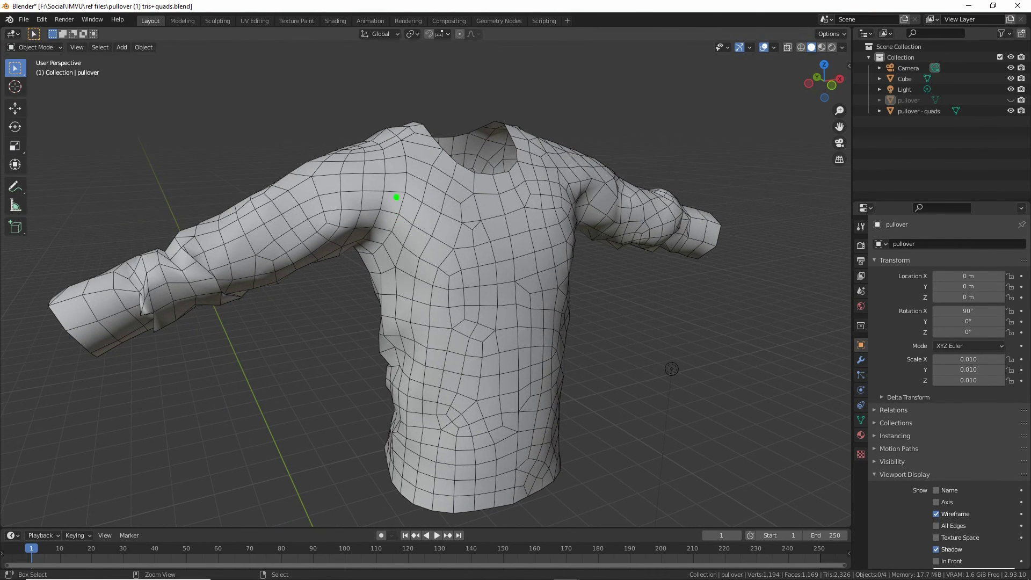
mouse_move(364, 132)
left_mouse_down()
mouse_move(391, 171)
mouse_move(359, 248)
left_mouse_up()
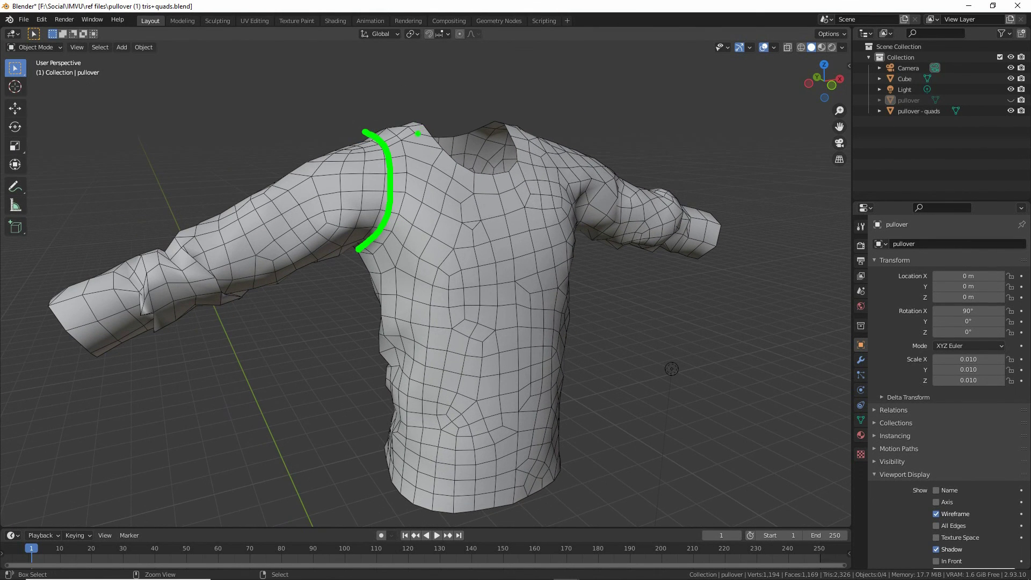
mouse_move(417, 115)
left_mouse_down()
mouse_move(506, 168)
mouse_move(499, 122)
mouse_move(449, 138)
left_mouse_up()
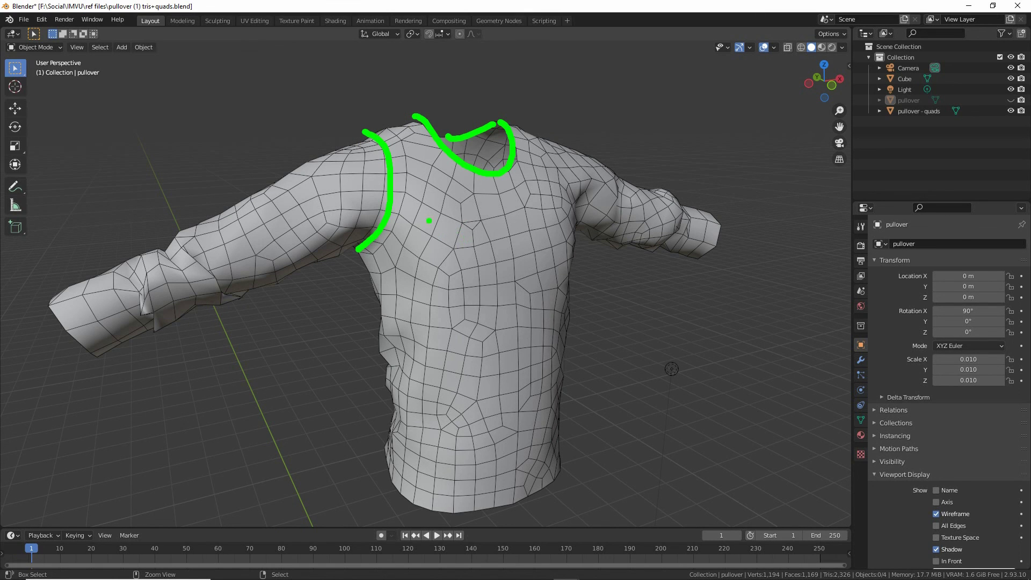
key("Escape")
mouse_move(477, 322)
middle_mouse_down()
mouse_move(443, 323)
mouse_move(448, 284)
mouse_move(498, 296)
mouse_move(274, 292)
mouse_move(319, 292)
middle_mouse_up()
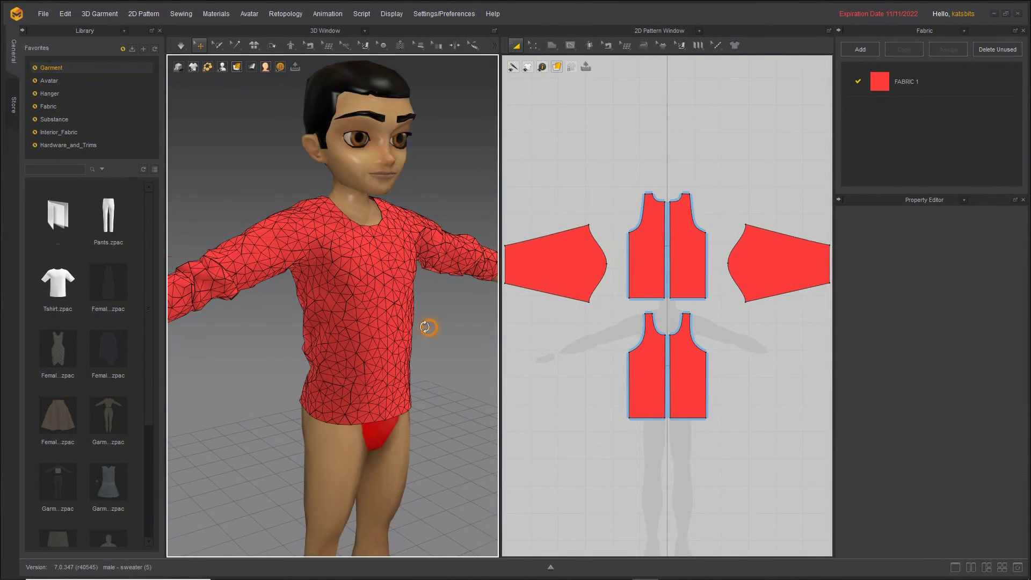
Step: Switch to Marvelous Designer and apply Quadrangulate to the front panel on the avatar's right side
mouse_move(428, 327)
right_mouse_down()
mouse_move(281, 322)
mouse_move(184, 340)
mouse_move(144, 335)
mouse_move(421, 325)
right_mouse_up()
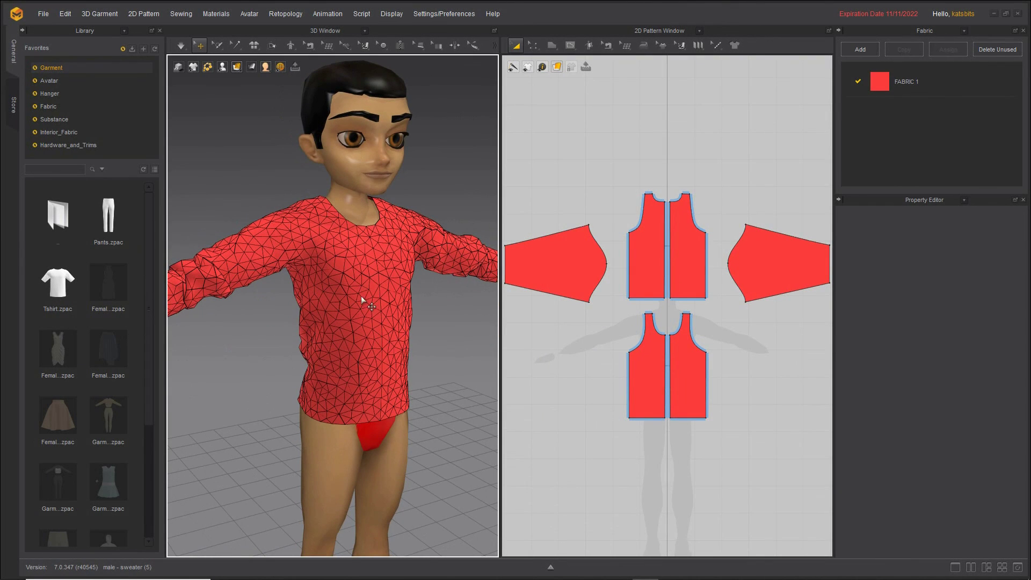
left_click(337, 290)
left_click(397, 311)
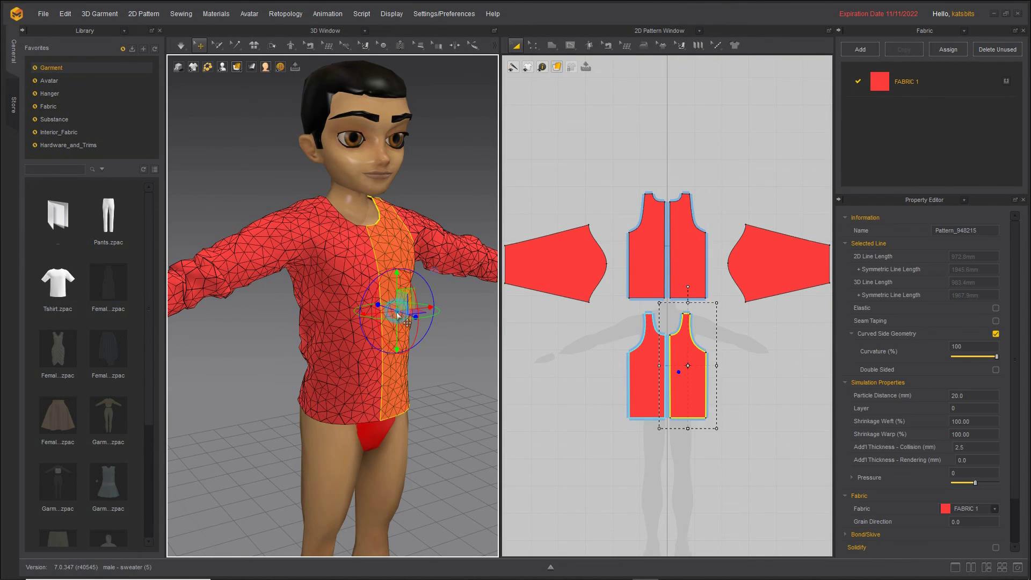
left_click(349, 345)
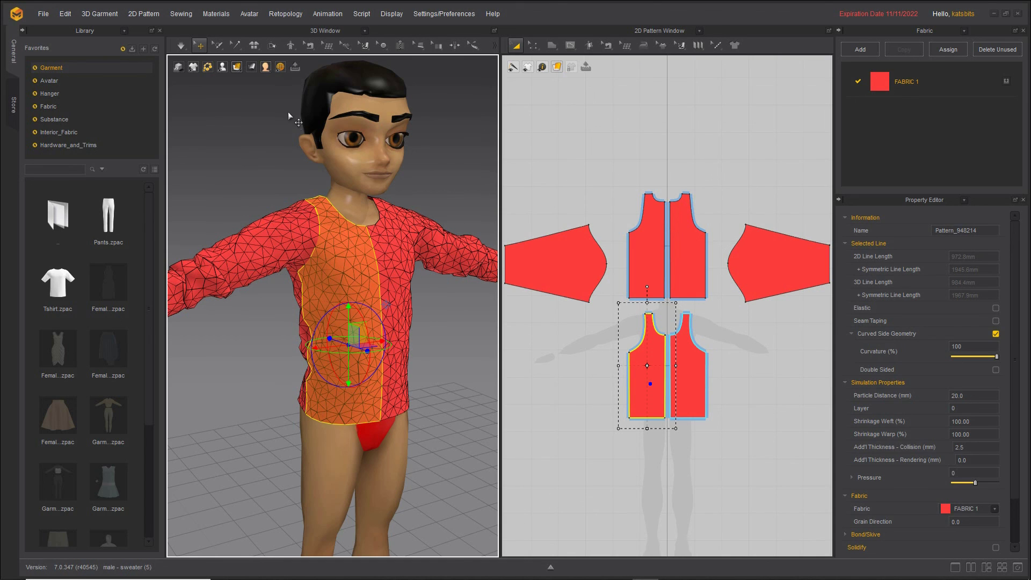
right_click(325, 403)
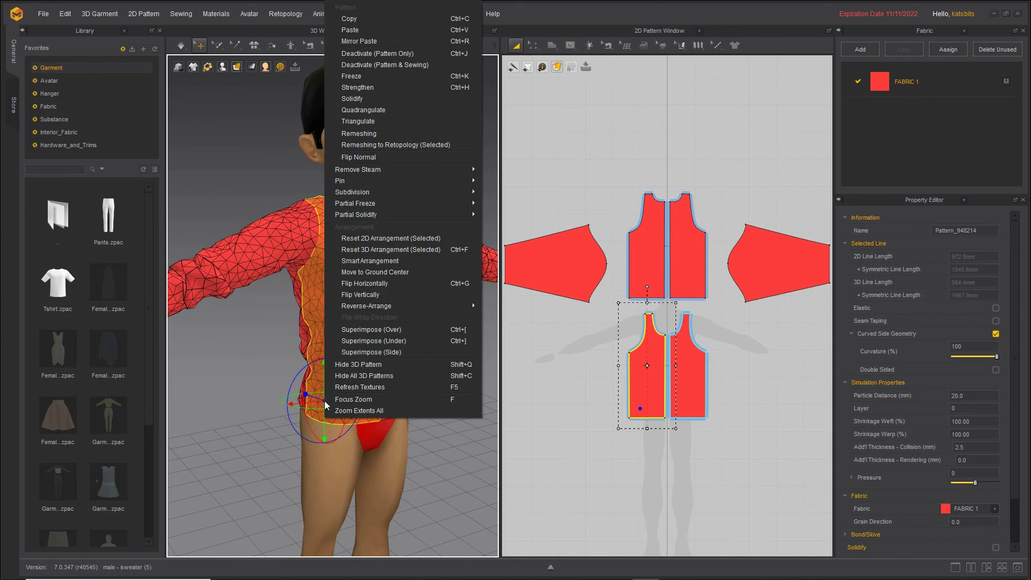
left_click(365, 111)
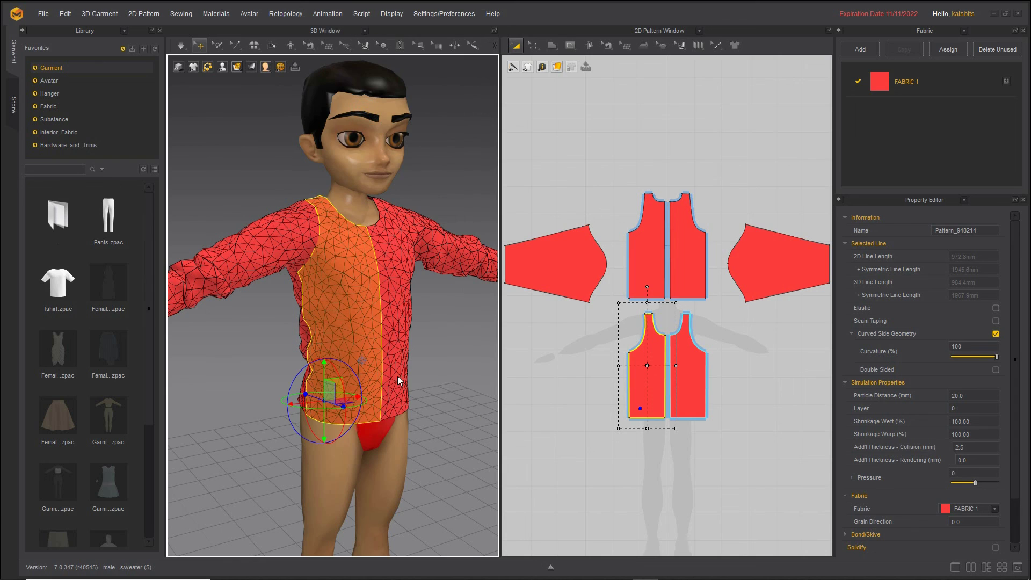